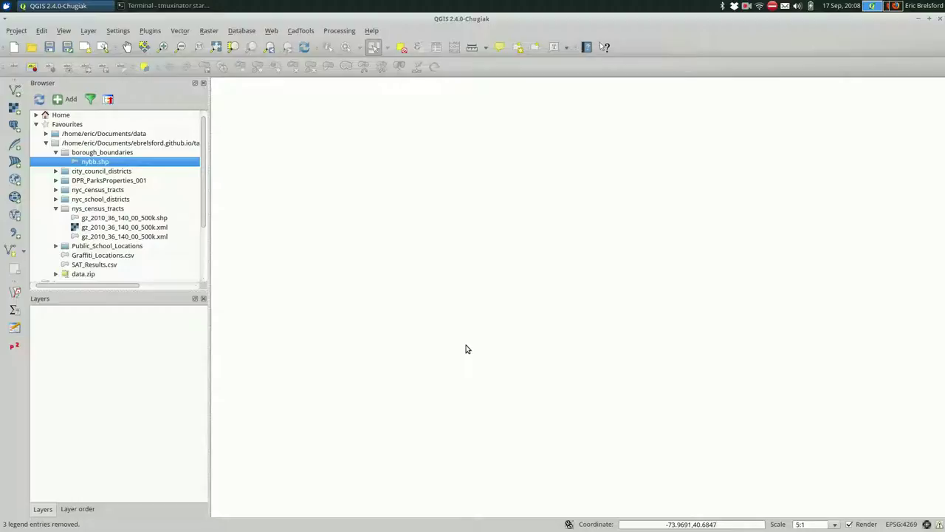
Step: Collapse the borough_boundaries folder in the Browser panel
{"action": "left_click", "coordinate": [57, 153]}
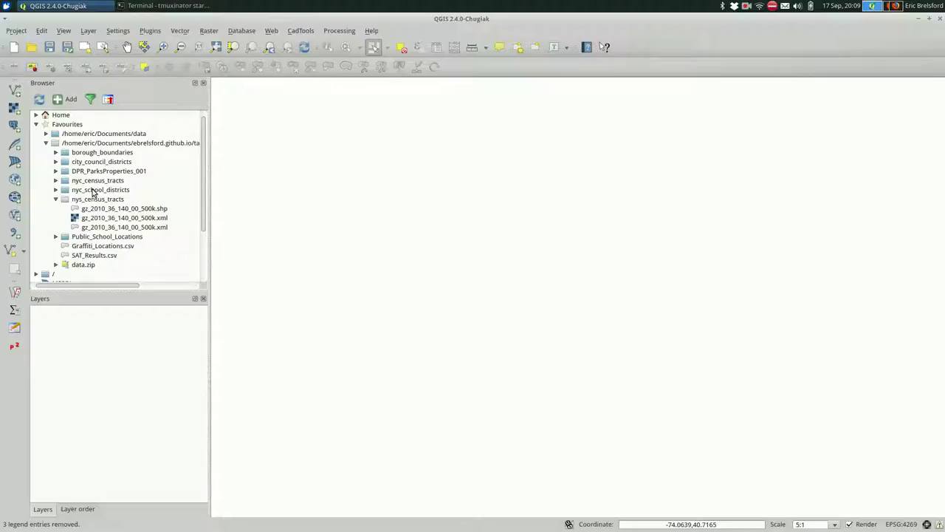
Step: Collapse nys_census_tracts and add DPR_ParksProperties_001.shp from its folder as a map layer
{"action": "double_click", "coordinate": [87, 200]}
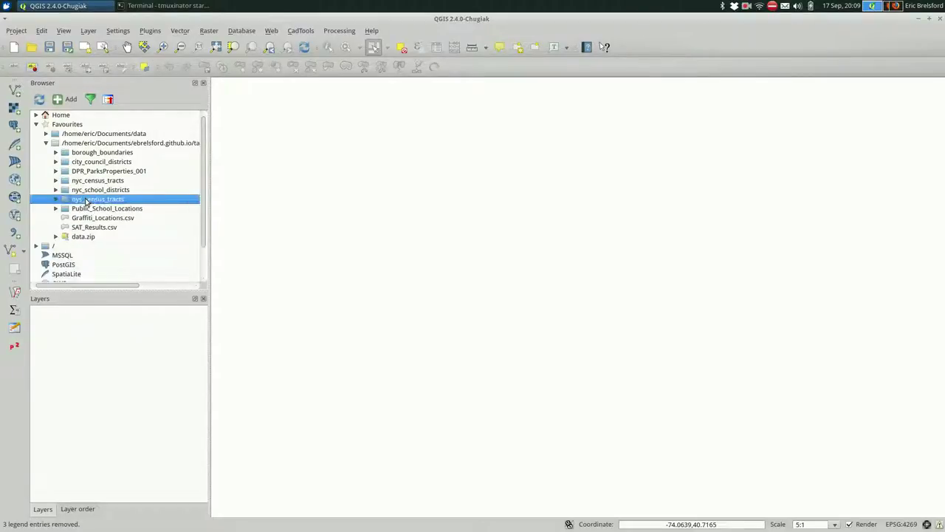
{"action": "double_click", "coordinate": [98, 172]}
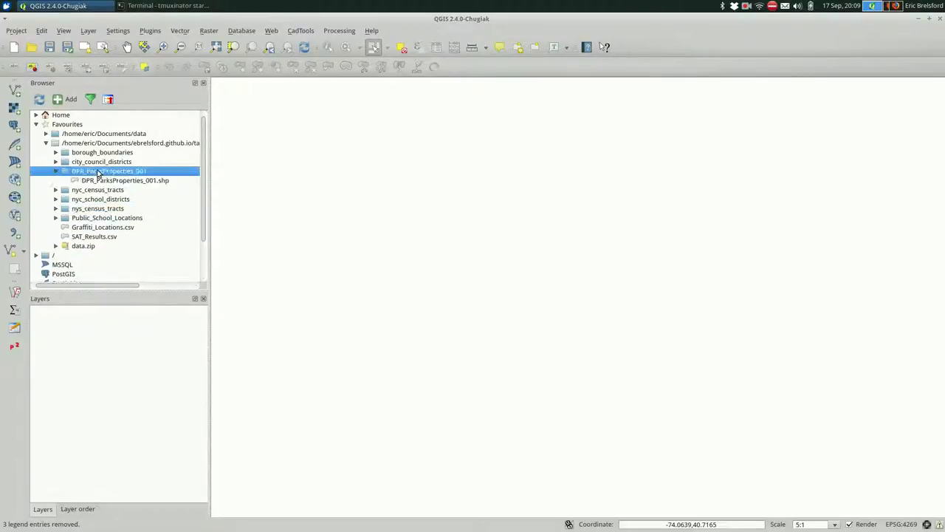
{"action": "double_click", "coordinate": [104, 180]}
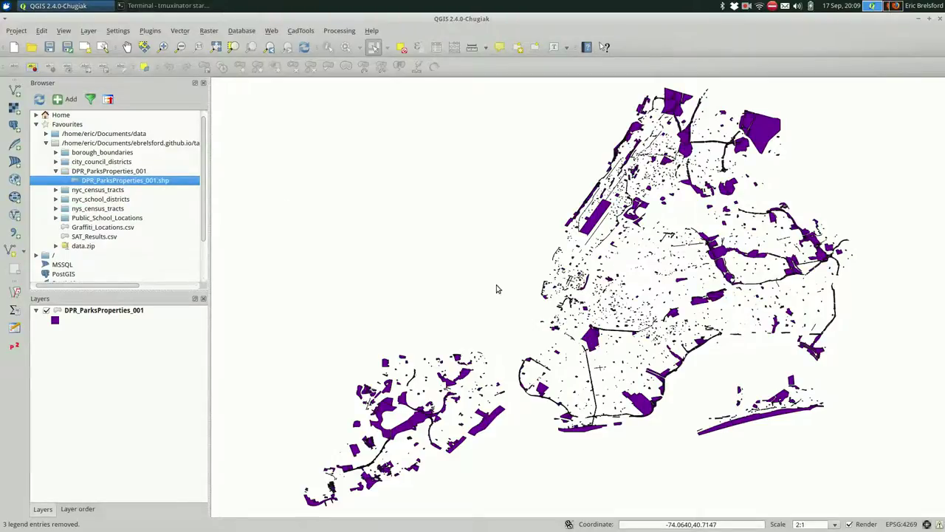
Step: Import Graffiti_Locations.csv as a delimited-text point layer in NAD83 / New York Long Island (ftUS)
{"action": "left_click", "coordinate": [89, 31]}
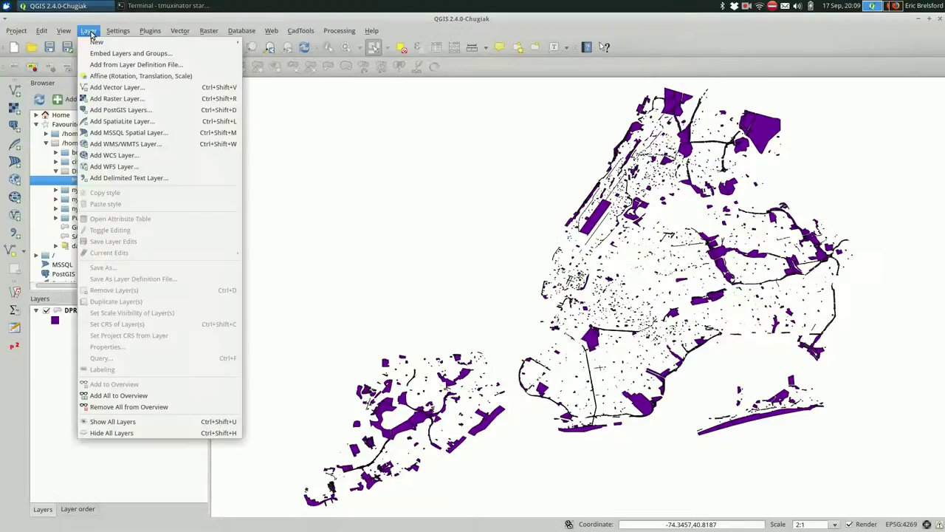
{"action": "left_click", "coordinate": [133, 181]}
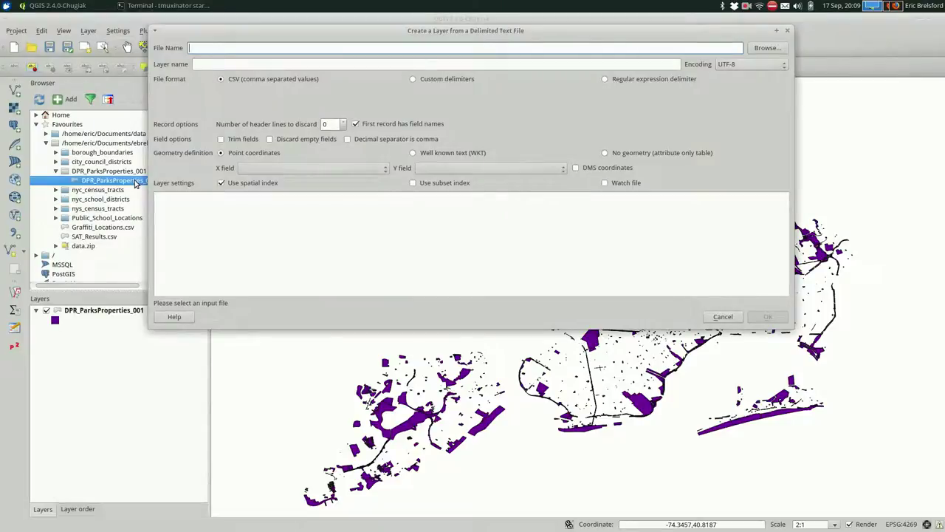
{"action": "left_click", "coordinate": [766, 48]}
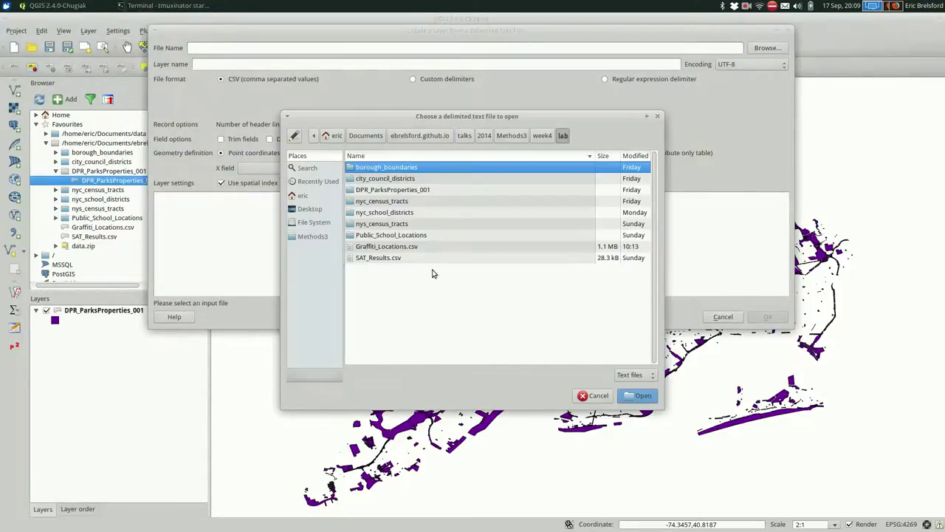
{"action": "double_click", "coordinate": [398, 248]}
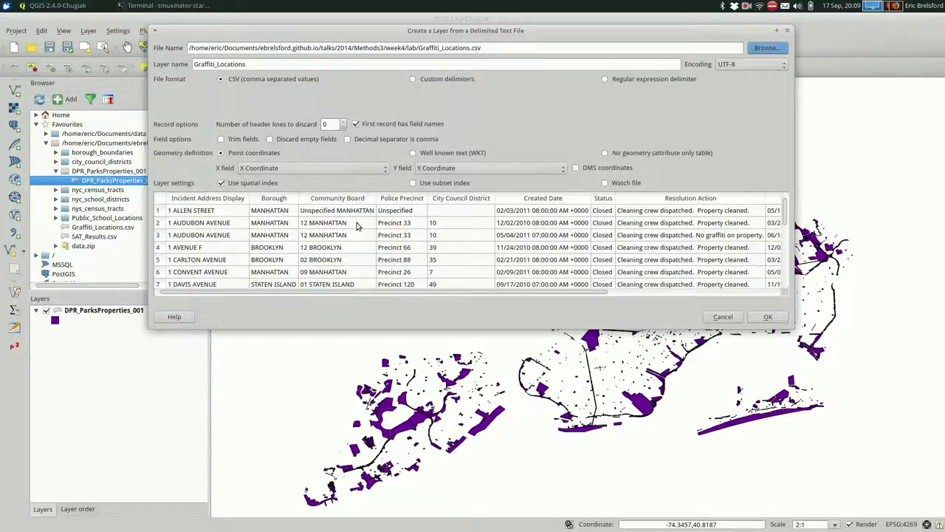
{"action": "scroll", "coordinate": [322, 223], "scroll_direction": "right", "scroll_amount": 5}
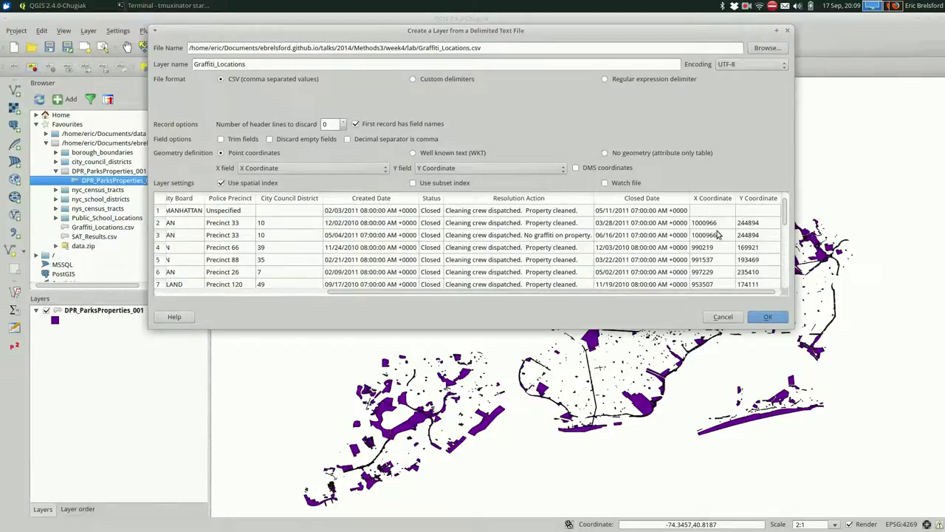
{"action": "left_click", "coordinate": [772, 316]}
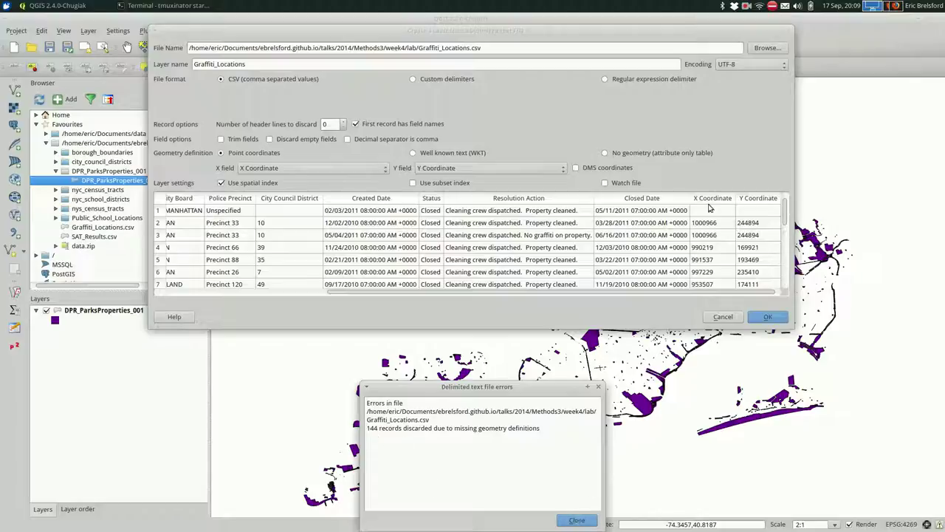
{"action": "left_click", "coordinate": [576, 520]}
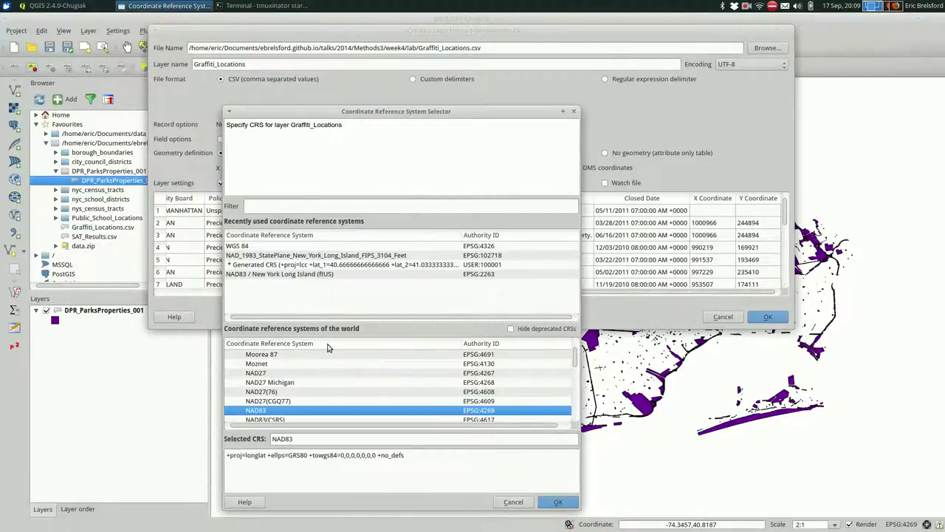
{"action": "left_click", "coordinate": [261, 275]}
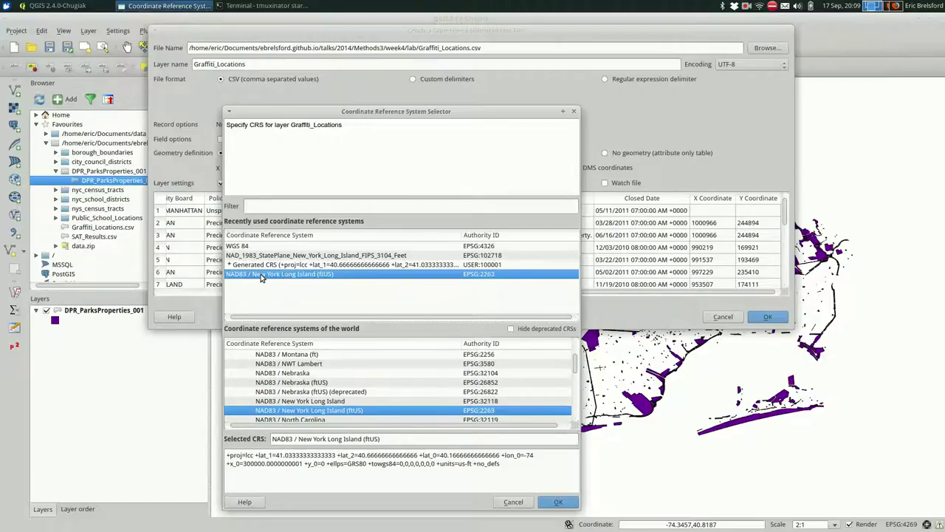
Step: Confirm EPSG:2263 to finish adding the Graffiti_Locations point layer to the map
{"action": "key", "text": "Return"}
{"action": "key", "text": "Return"}
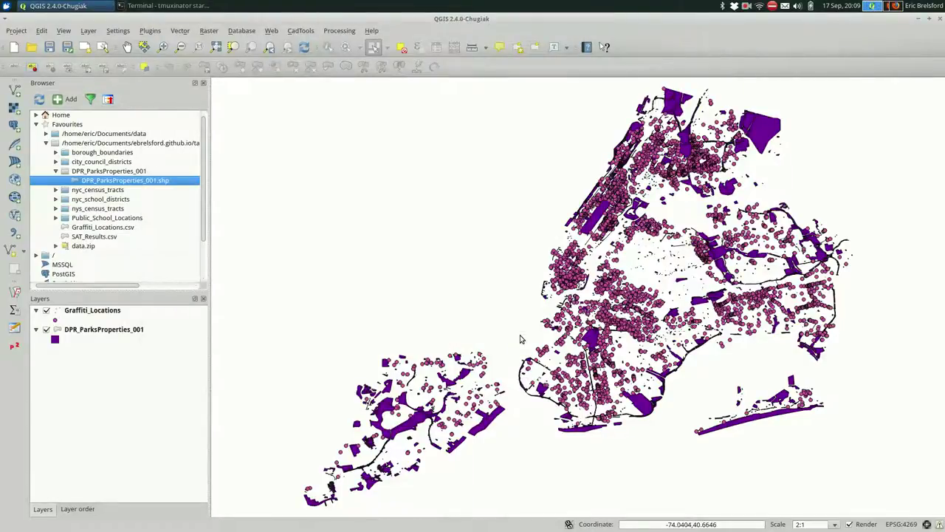
{"action": "scroll", "coordinate": [591, 336], "scroll_direction": "up", "scroll_amount": 5}
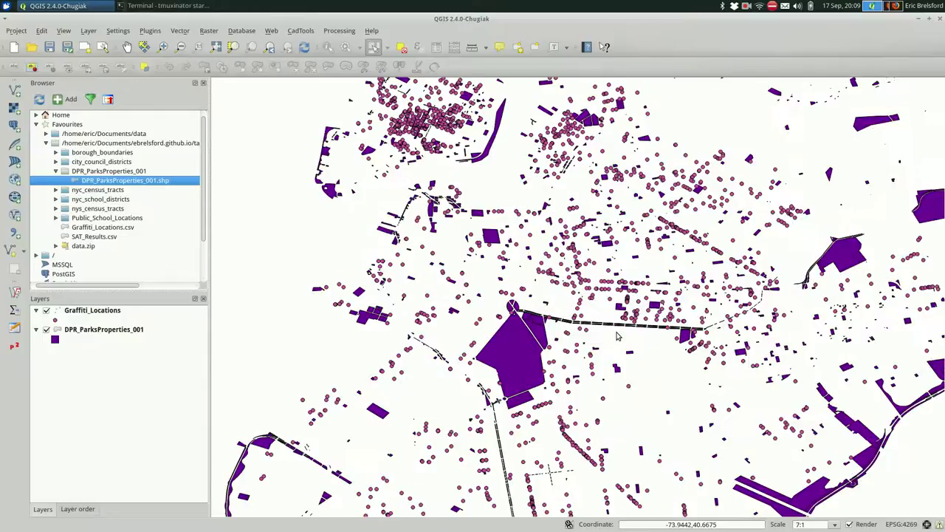
{"action": "scroll", "coordinate": [617, 336], "scroll_direction": "down", "scroll_amount": 5}
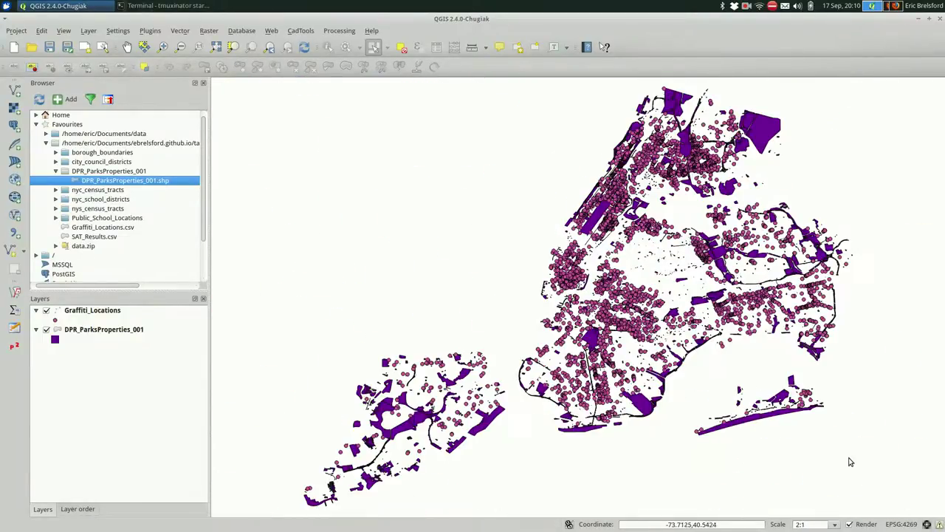
Step: Uncheck on-the-fly CRS transformation in the project CRS settings and apply it
{"action": "left_click", "coordinate": [926, 523]}
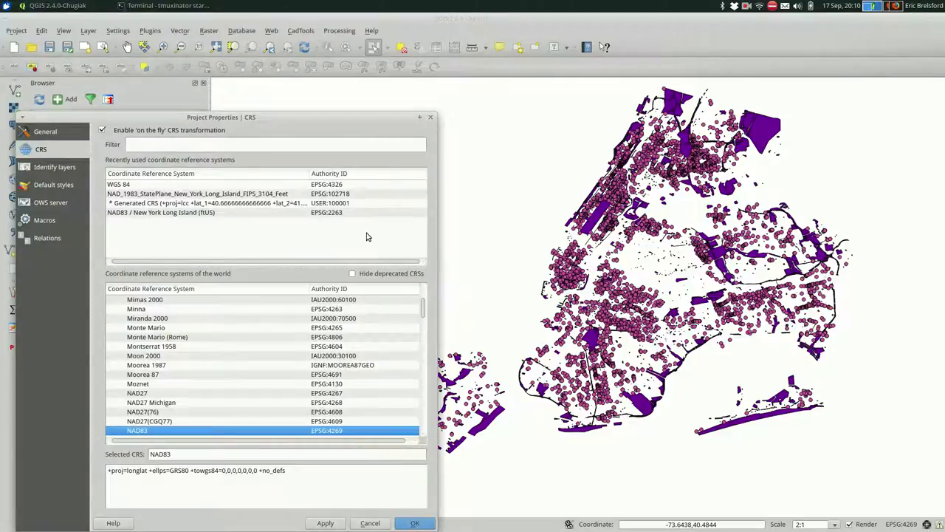
{"action": "left_click", "coordinate": [116, 132]}
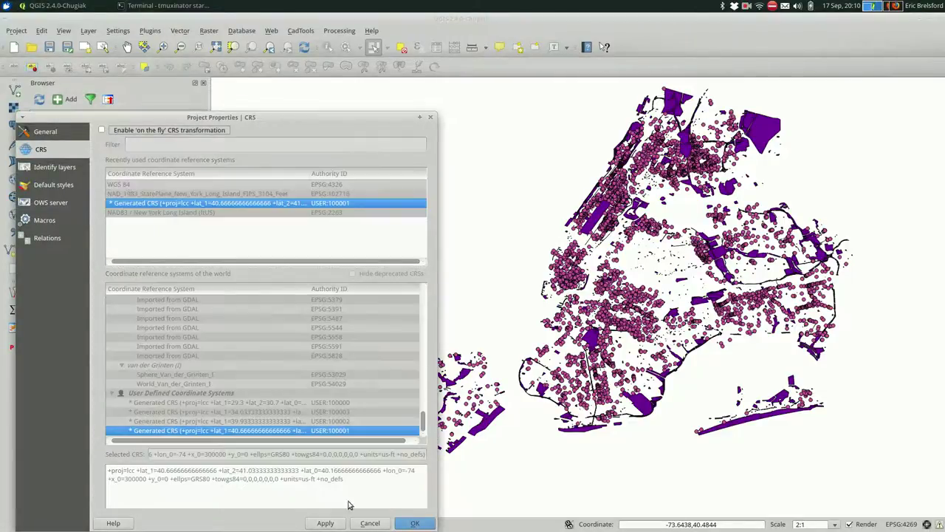
{"action": "left_click", "coordinate": [327, 523]}
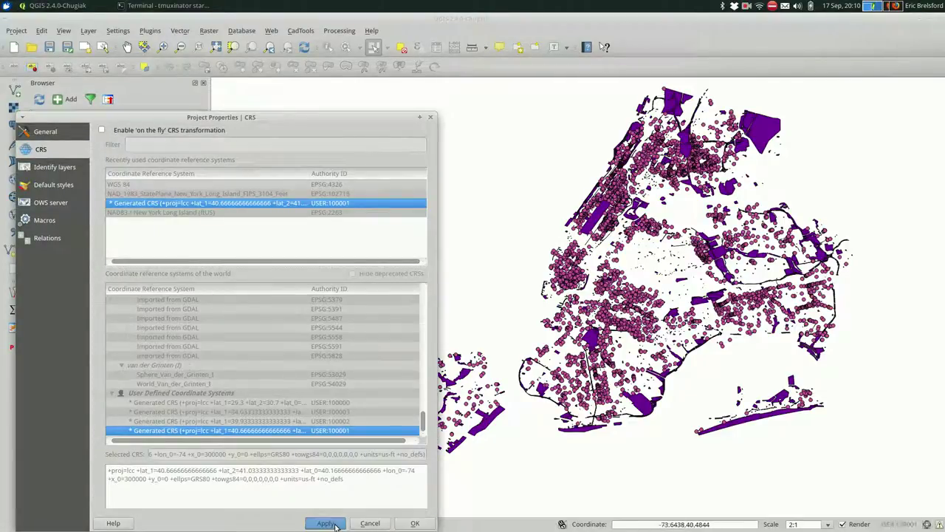
{"action": "left_click", "coordinate": [415, 524]}
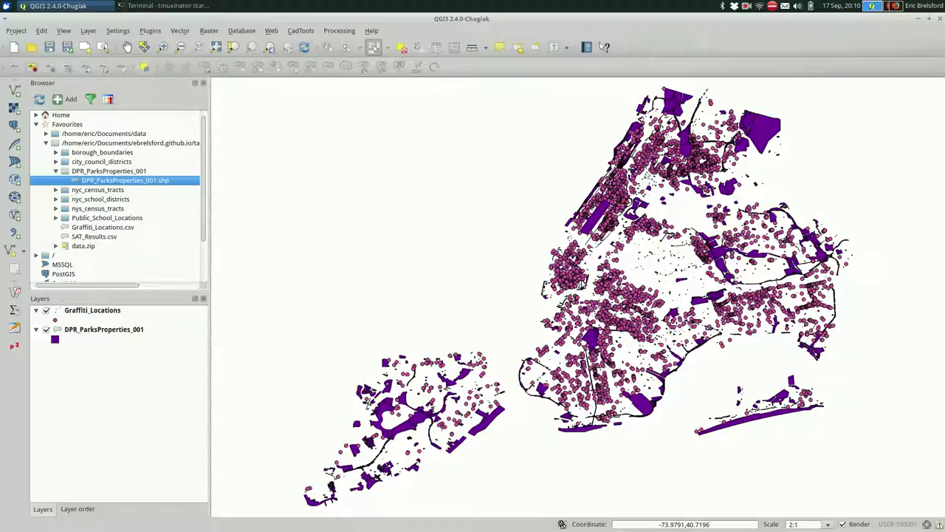
Step: Run Select by location: Graffiti_Locations features intersecting DPR_ParksProperties_001, as a new selection
{"action": "left_click", "coordinate": [184, 35]}
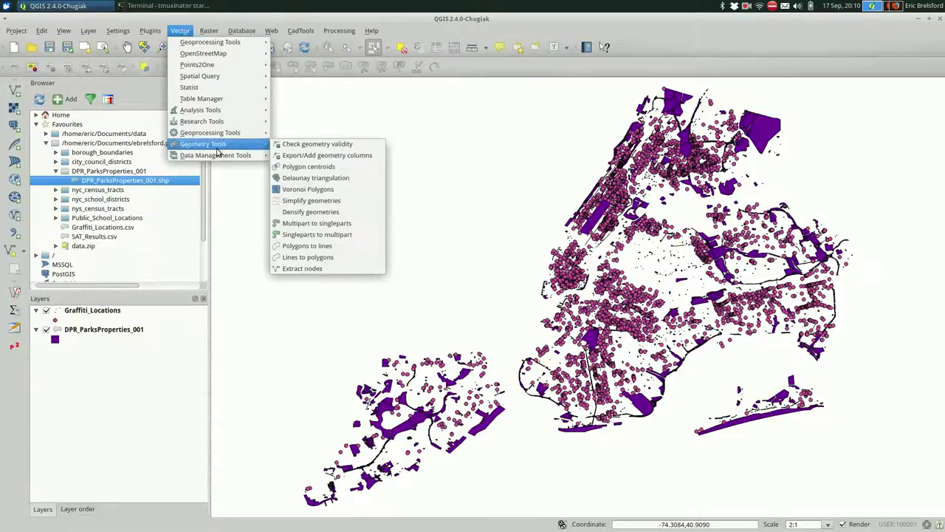
{"action": "mouse_move", "coordinate": [218, 157]}
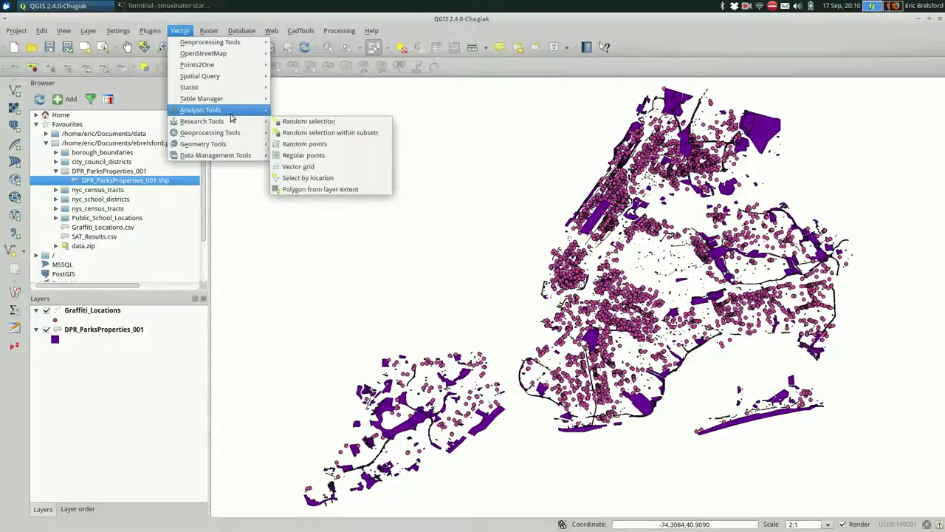
{"action": "mouse_move", "coordinate": [232, 121]}
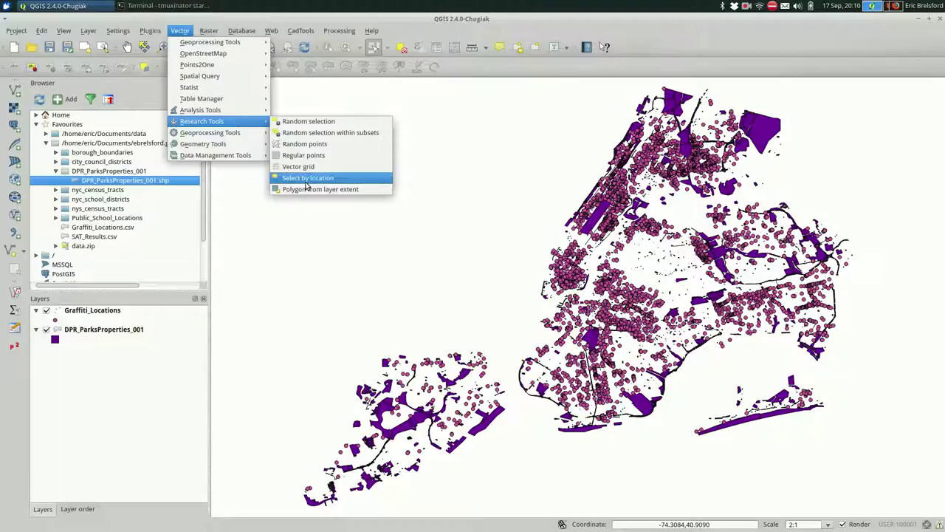
{"action": "left_click", "coordinate": [351, 179]}
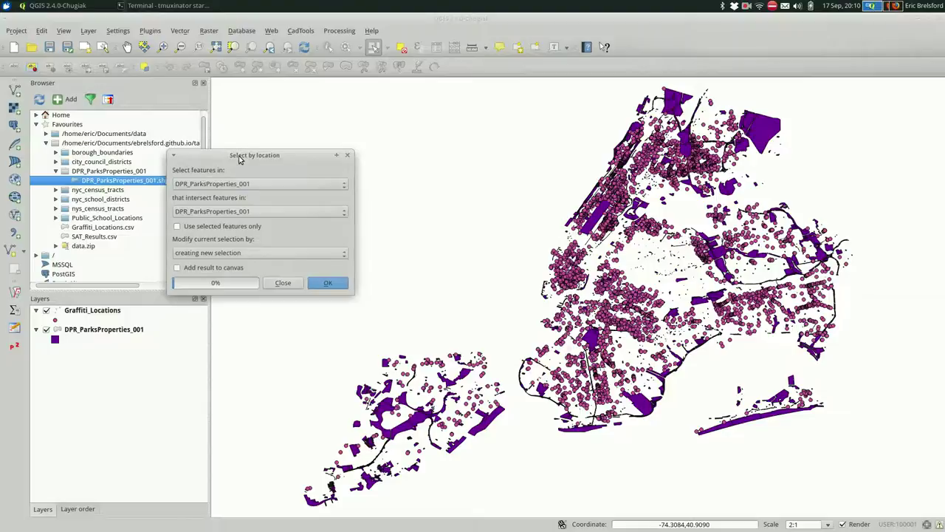
{"action": "left_click", "coordinate": [242, 184]}
{"action": "left_click", "coordinate": [247, 193]}
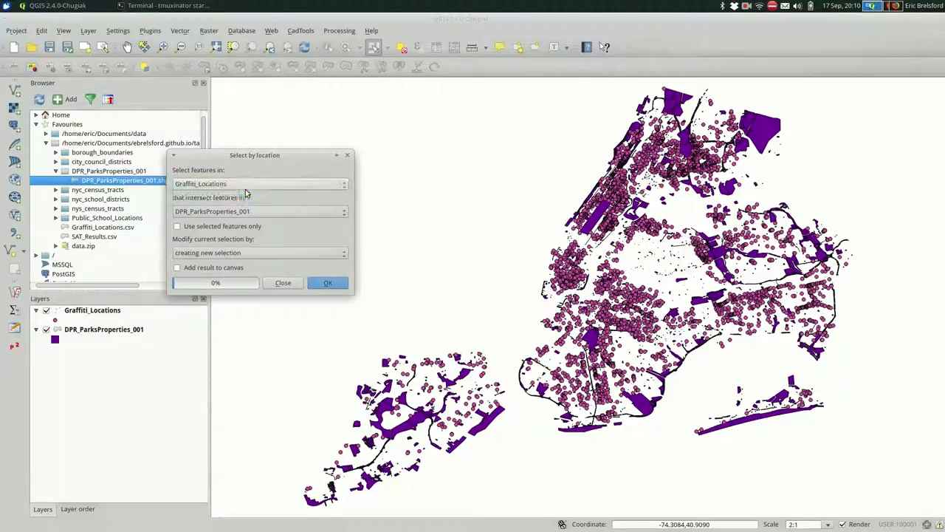
{"action": "left_click", "coordinate": [251, 211]}
{"action": "left_click", "coordinate": [251, 212]}
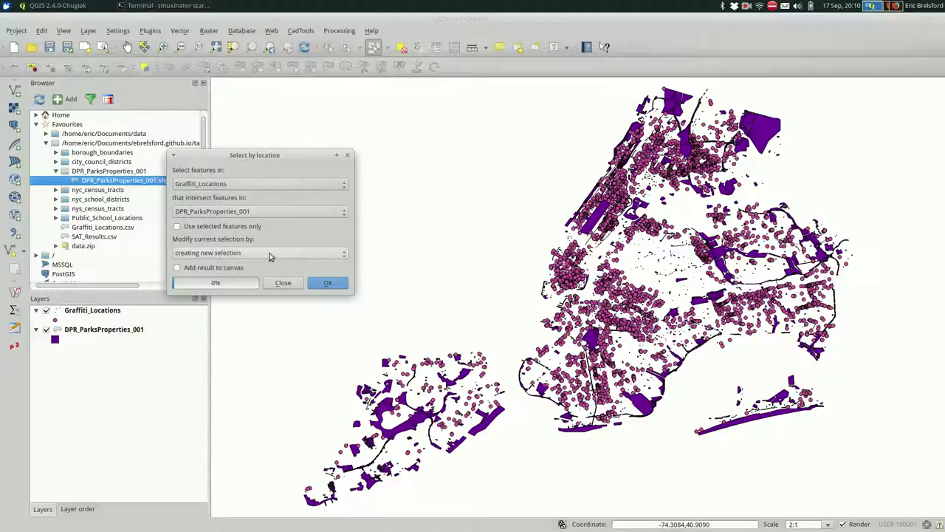
{"action": "left_click", "coordinate": [235, 252]}
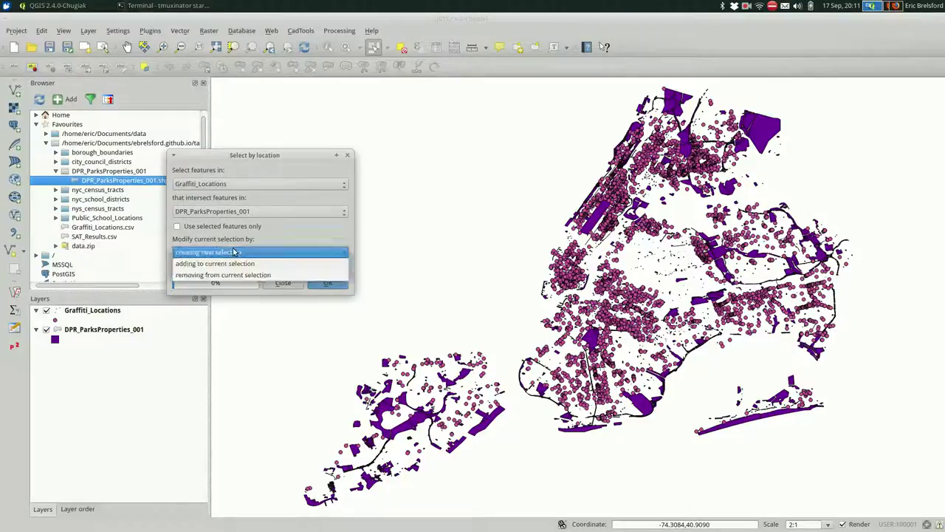
{"action": "left_click", "coordinate": [334, 252]}
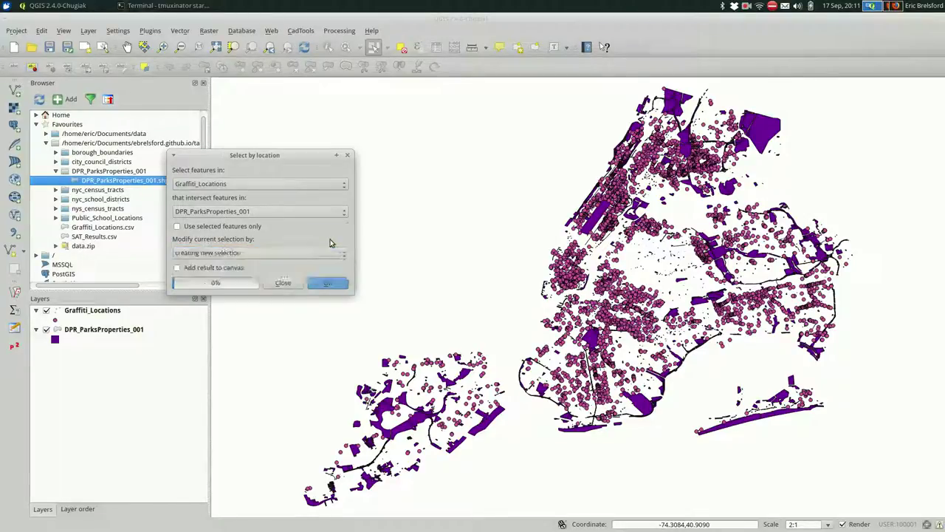
{"action": "left_click", "coordinate": [339, 284]}
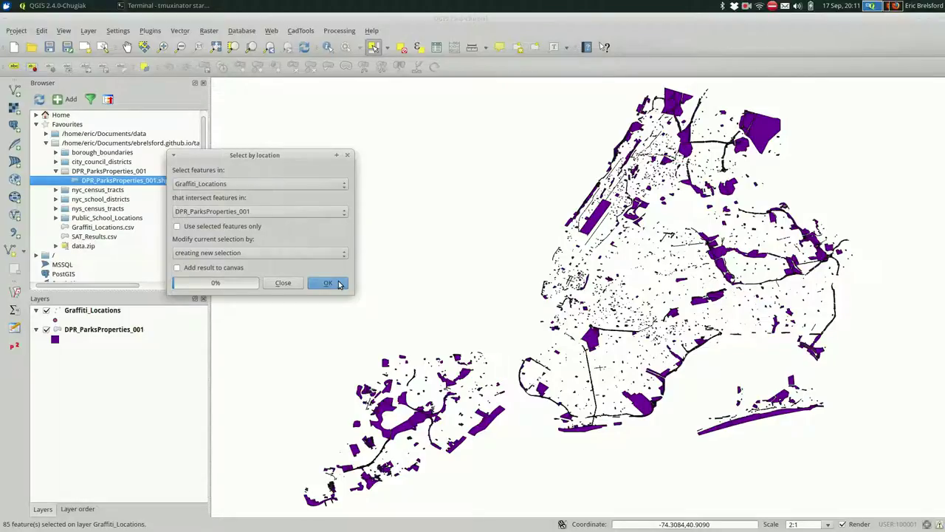
Step: Close Select by location and zoom the map to the Graffiti_Locations layer extent
{"action": "left_click", "coordinate": [284, 282]}
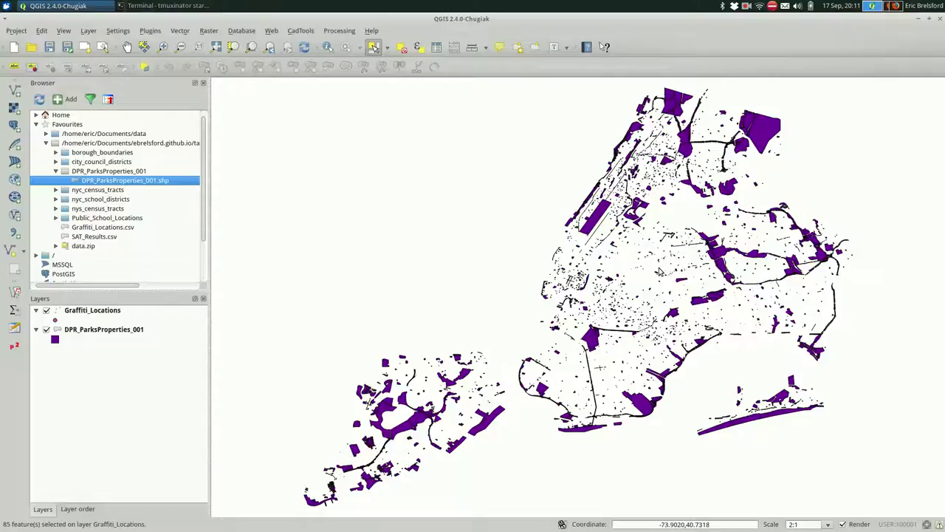
{"action": "scroll", "coordinate": [659, 273], "scroll_direction": "up", "scroll_amount": 1}
{"action": "scroll", "coordinate": [659, 273], "scroll_direction": "down", "scroll_amount": 8}
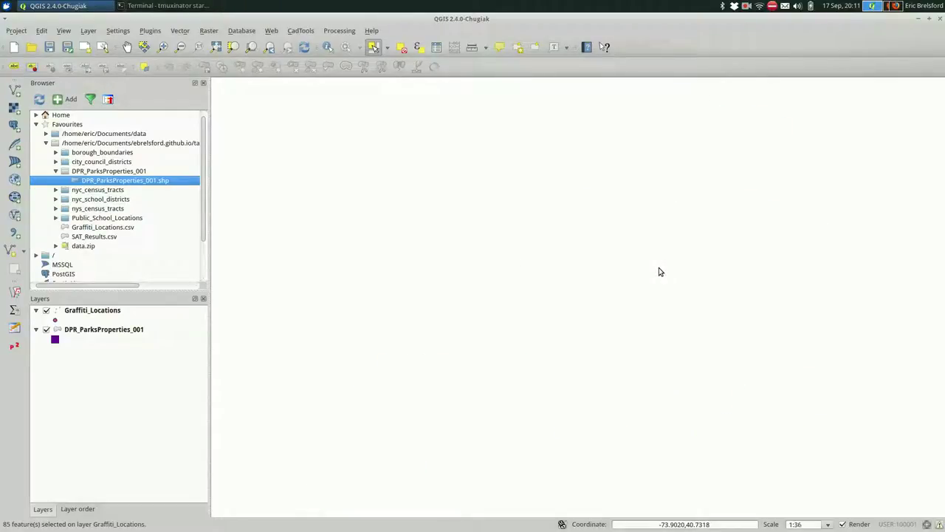
{"action": "left_click", "coordinate": [89, 315]}
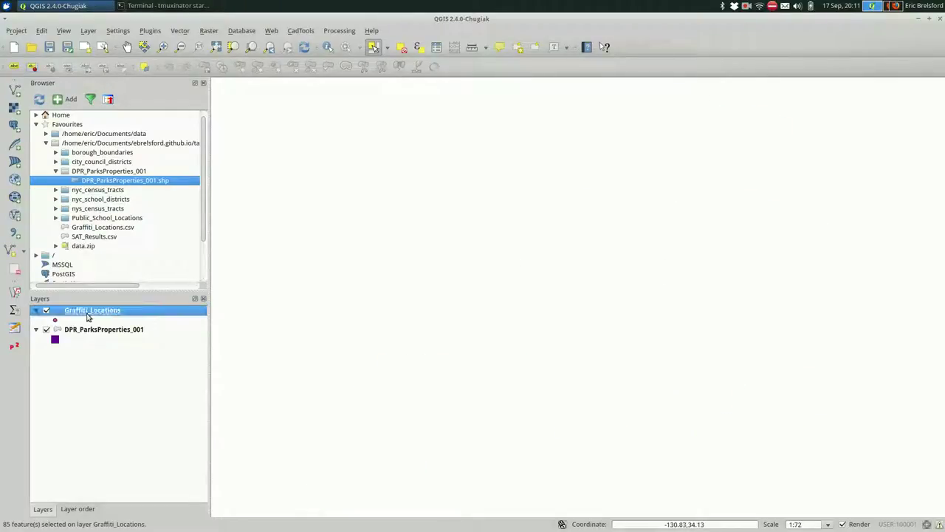
{"action": "right_click", "coordinate": [88, 316]}
{"action": "left_click", "coordinate": [95, 319]}
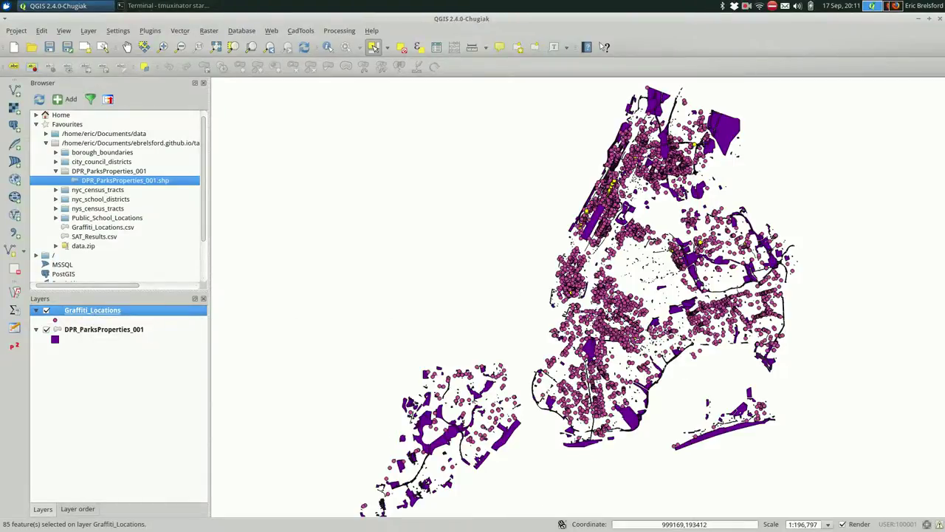
Step: Bring up the project's CRS settings from the status bar
{"action": "scroll", "coordinate": [609, 313], "scroll_direction": "up", "scroll_amount": 2}
{"action": "scroll", "coordinate": [609, 313], "scroll_direction": "down", "scroll_amount": 3}
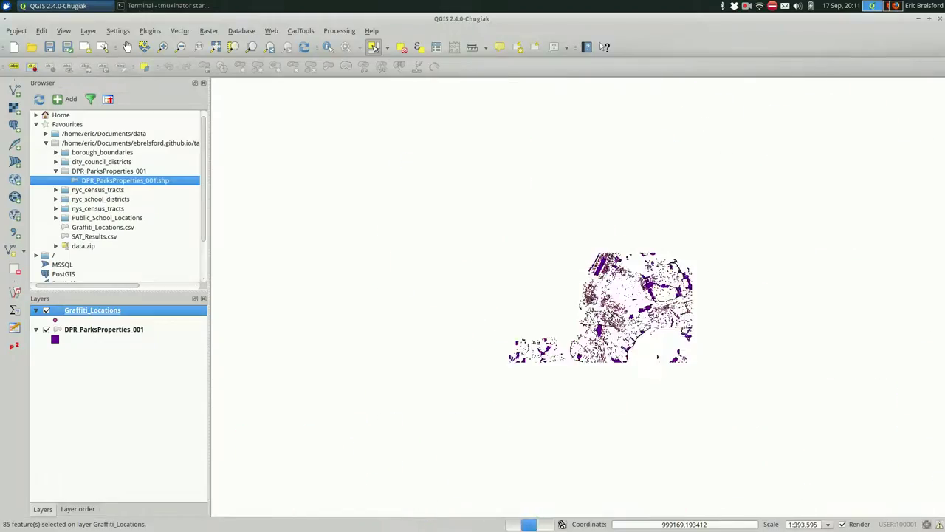
{"action": "scroll", "coordinate": [608, 313], "scroll_direction": "up", "scroll_amount": 1}
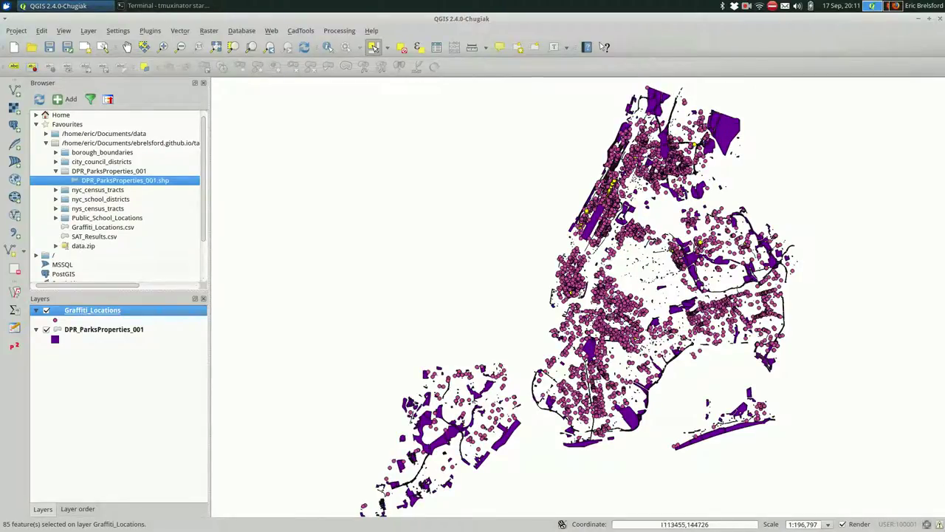
{"action": "left_click", "coordinate": [926, 525]}
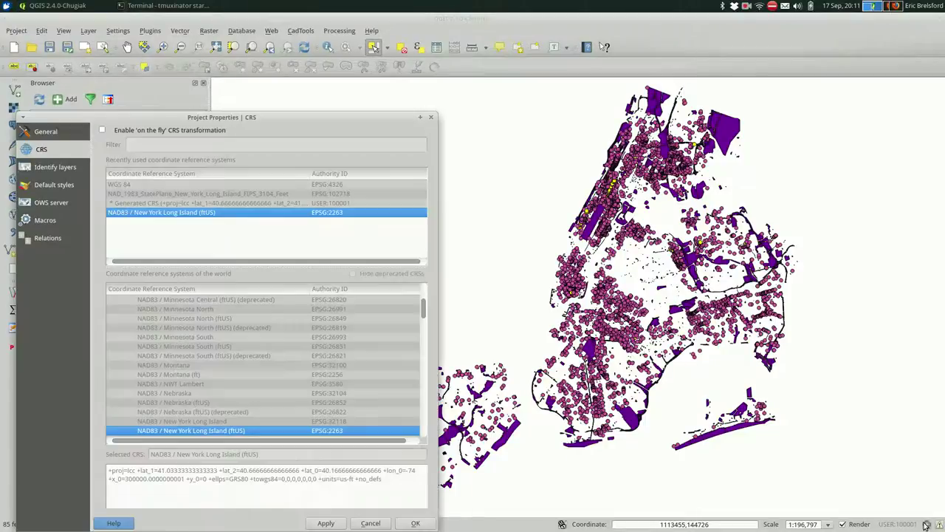
Step: Enable on-the-fly CRS transformation with EPSG:2263 and apply the project properties
{"action": "left_click", "coordinate": [146, 131]}
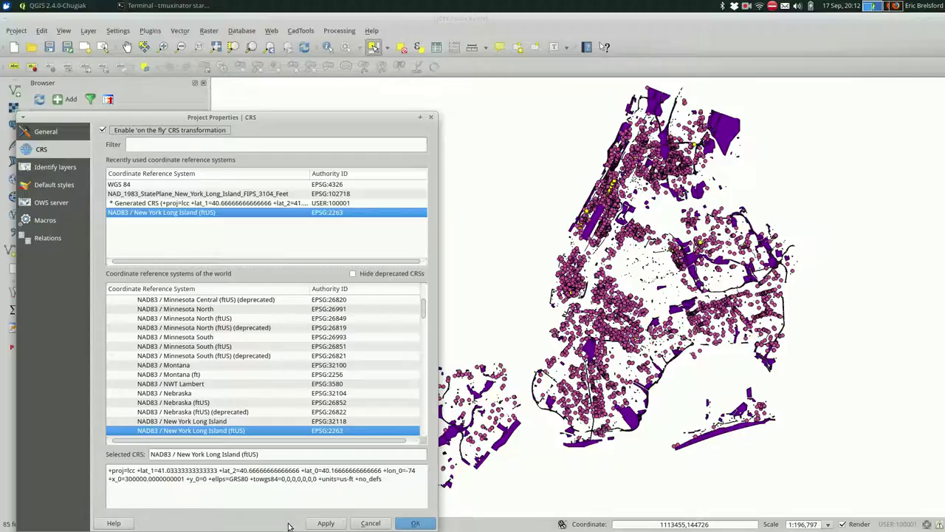
{"action": "left_click", "coordinate": [325, 523]}
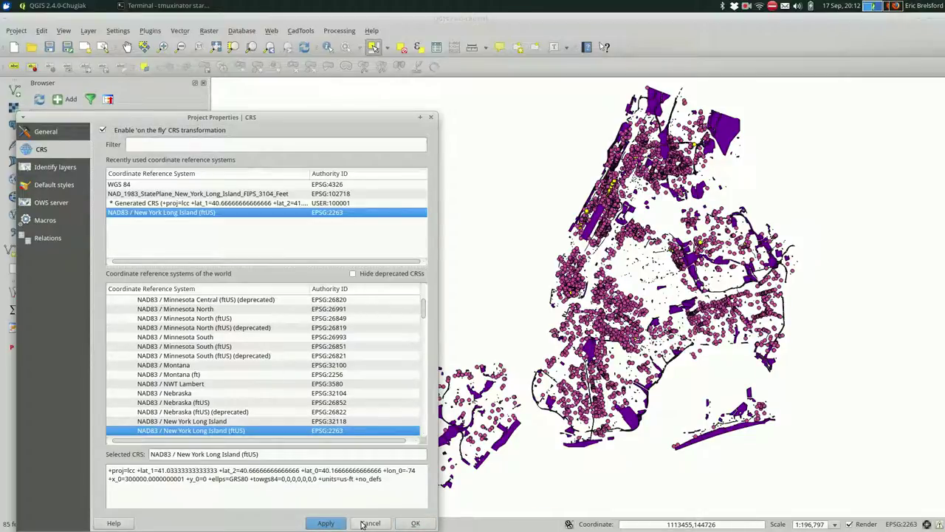
{"action": "left_click", "coordinate": [412, 523]}
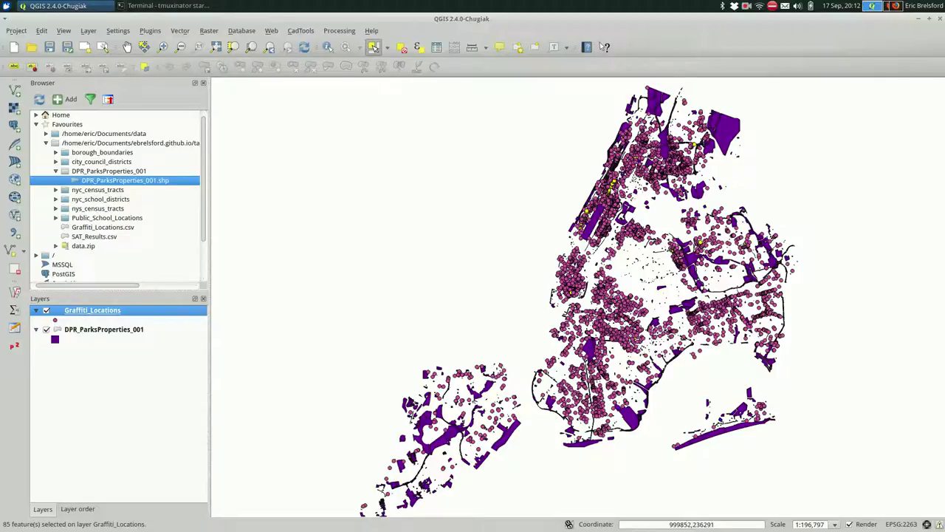
Step: Zoom to about 1:6,150 on the narrow parks to inspect the nearby graffiti points
{"action": "scroll", "coordinate": [614, 190], "scroll_direction": "up", "scroll_amount": 1}
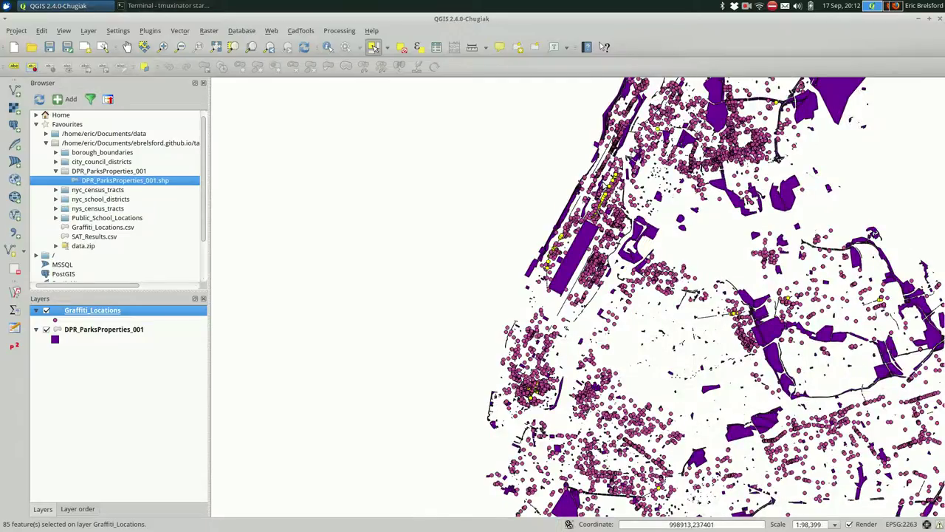
{"action": "scroll", "coordinate": [606, 187], "scroll_direction": "up", "scroll_amount": 2}
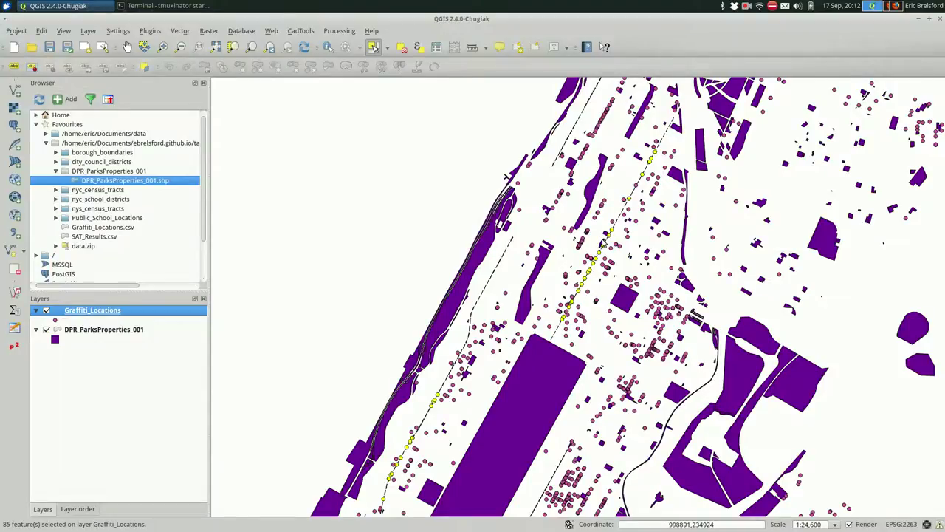
{"action": "scroll", "coordinate": [602, 242], "scroll_direction": "up", "scroll_amount": 5}
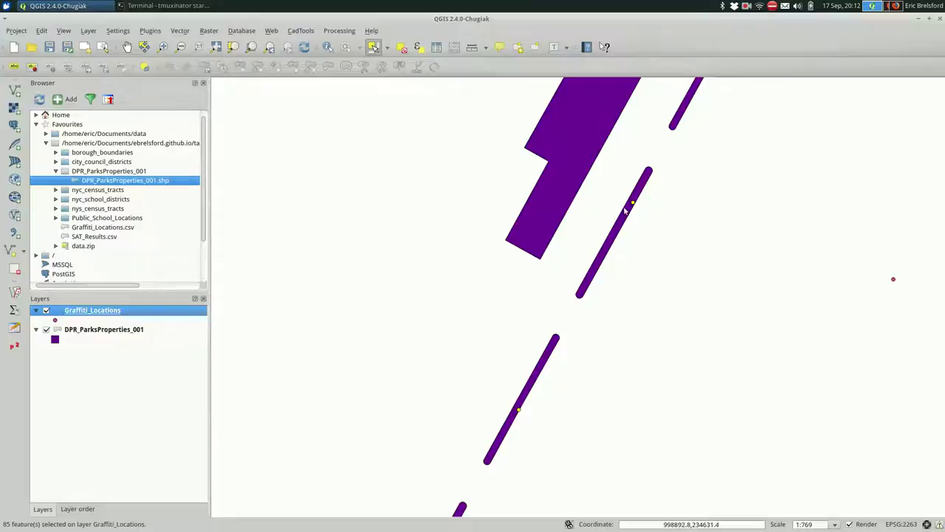
{"action": "scroll", "coordinate": [632, 214], "scroll_direction": "down", "scroll_amount": 2}
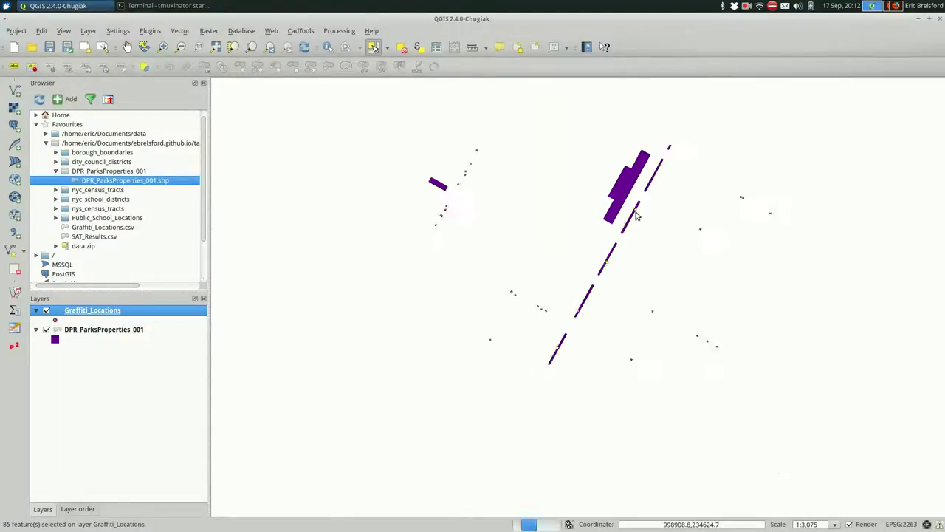
{"action": "scroll", "coordinate": [637, 214], "scroll_direction": "down", "scroll_amount": 2}
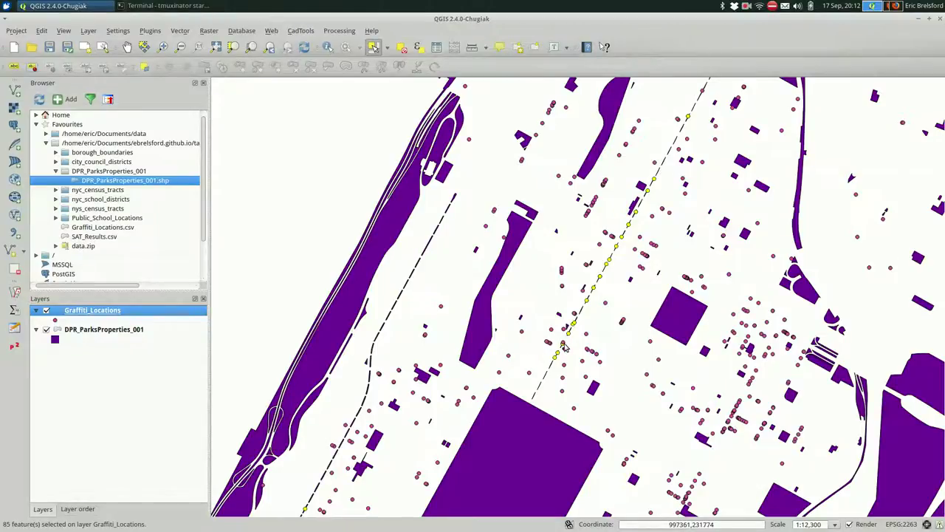
{"action": "scroll", "coordinate": [564, 346], "scroll_direction": "up", "scroll_amount": 5}
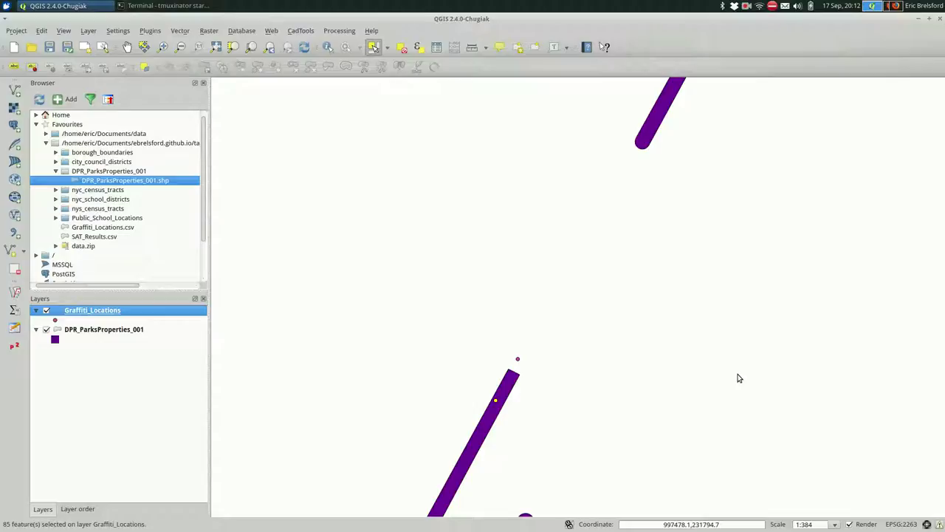
{"action": "scroll", "coordinate": [646, 347], "scroll_direction": "down", "scroll_amount": 5}
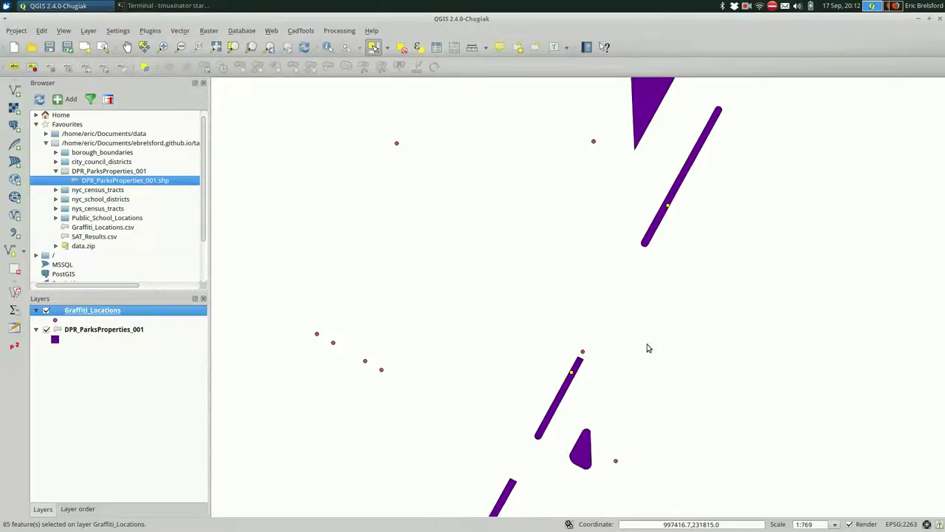
{"action": "scroll", "coordinate": [646, 347], "scroll_direction": "down", "scroll_amount": 3}
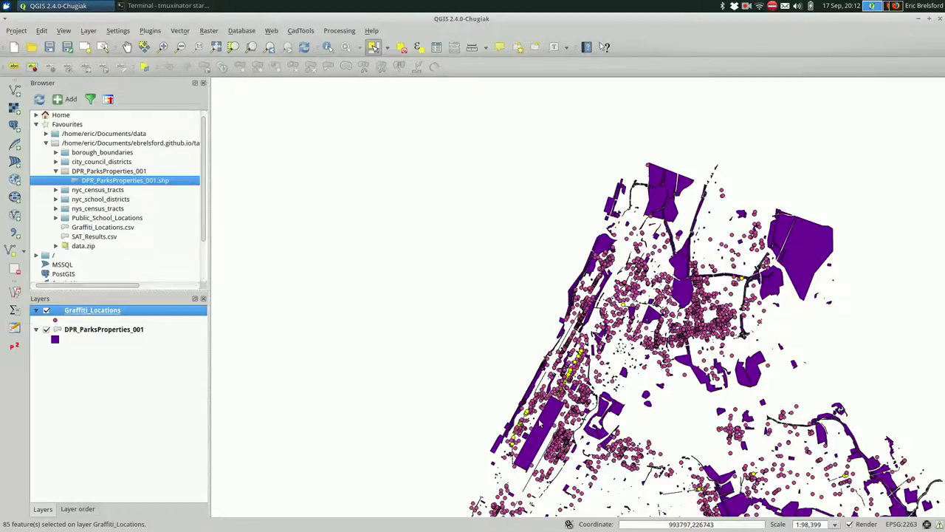
{"action": "scroll", "coordinate": [635, 354], "scroll_direction": "down", "scroll_amount": 1}
{"action": "scroll", "coordinate": [639, 378], "scroll_direction": "up", "scroll_amount": 3}
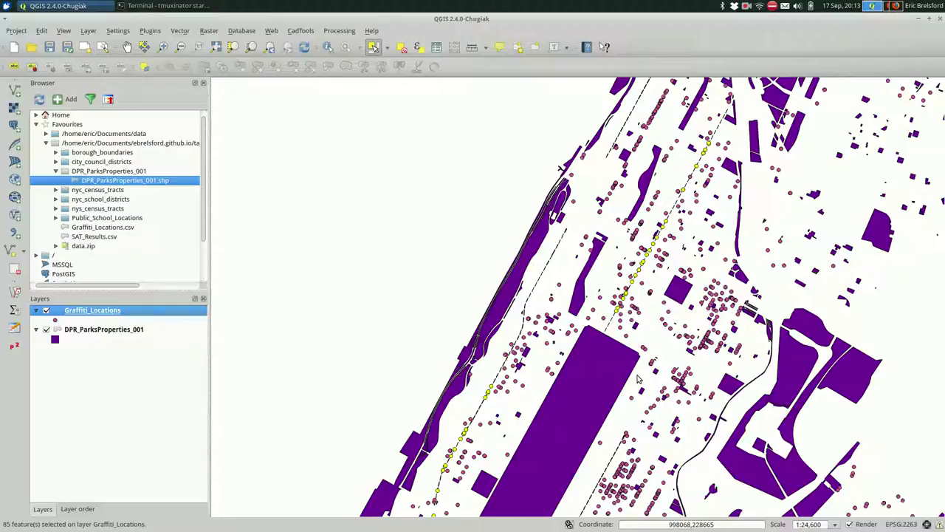
{"action": "scroll", "coordinate": [623, 310], "scroll_direction": "up", "scroll_amount": 2}
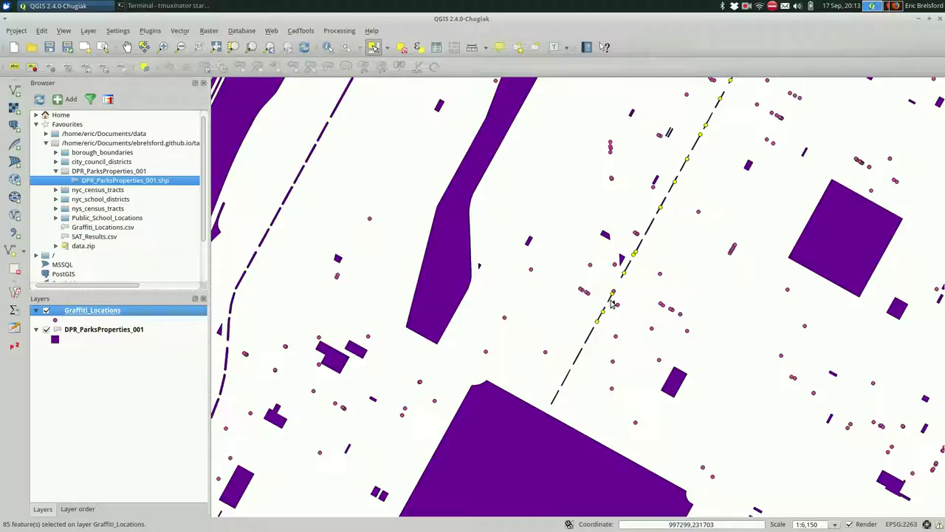
Step: Set up Buffer(s) with DPR_ParksProperties_001 as input and a buffer distance of 50
{"action": "left_click", "coordinate": [182, 31]}
{"action": "mouse_move", "coordinate": [208, 31]}
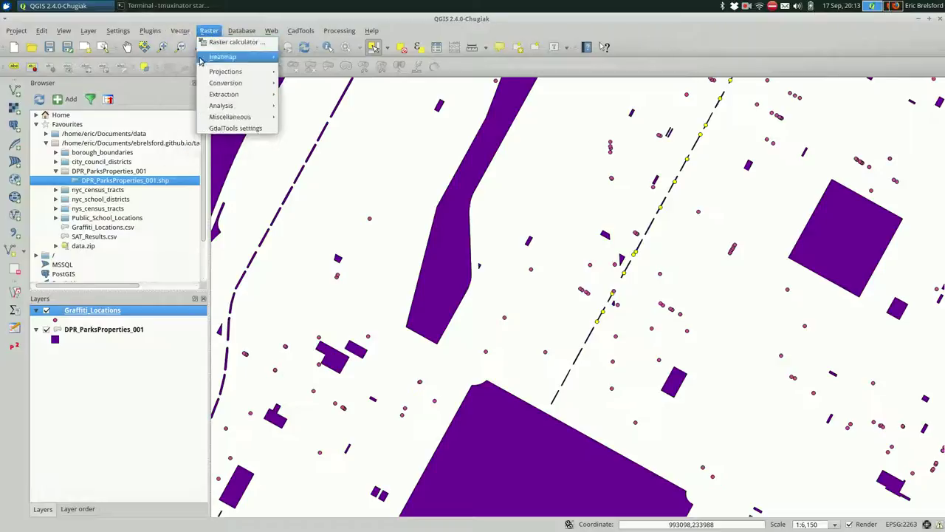
{"action": "mouse_move", "coordinate": [196, 133]}
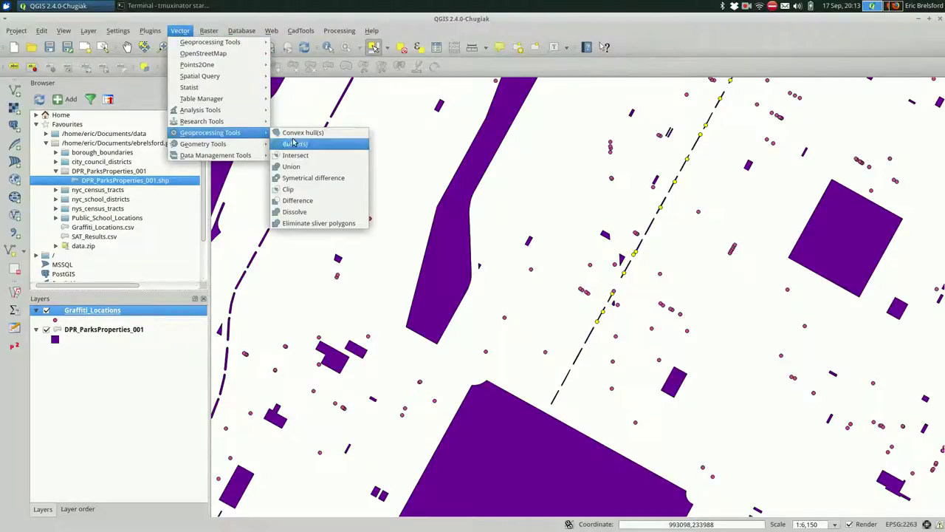
{"action": "left_click", "coordinate": [330, 144]}
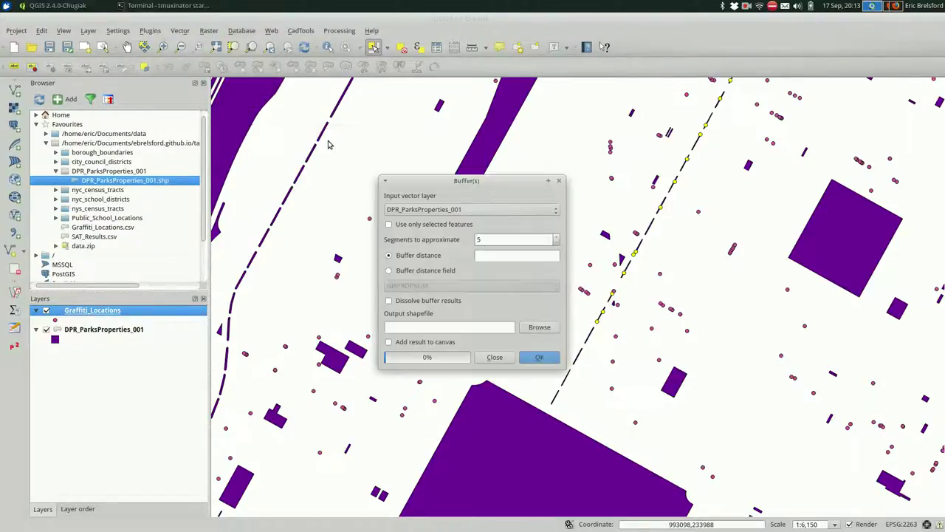
{"action": "left_click", "coordinate": [448, 209]}
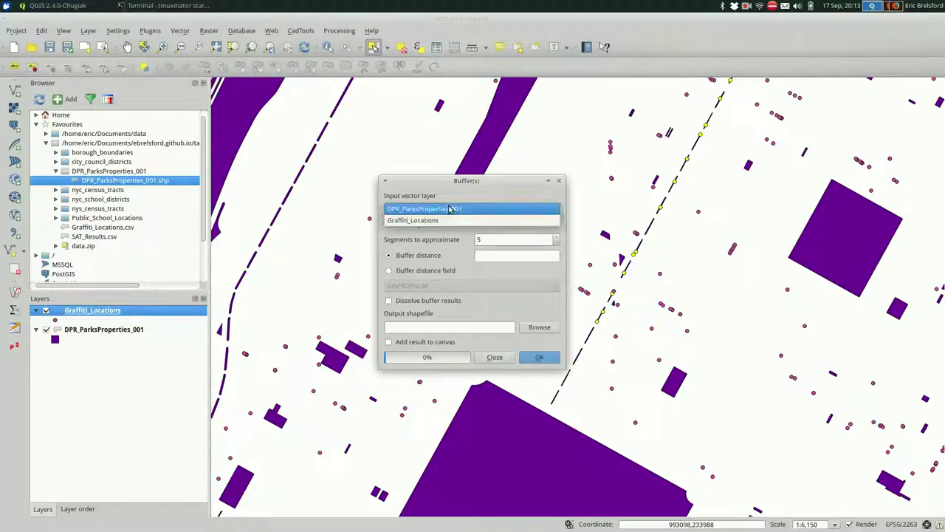
{"action": "left_click", "coordinate": [517, 209]}
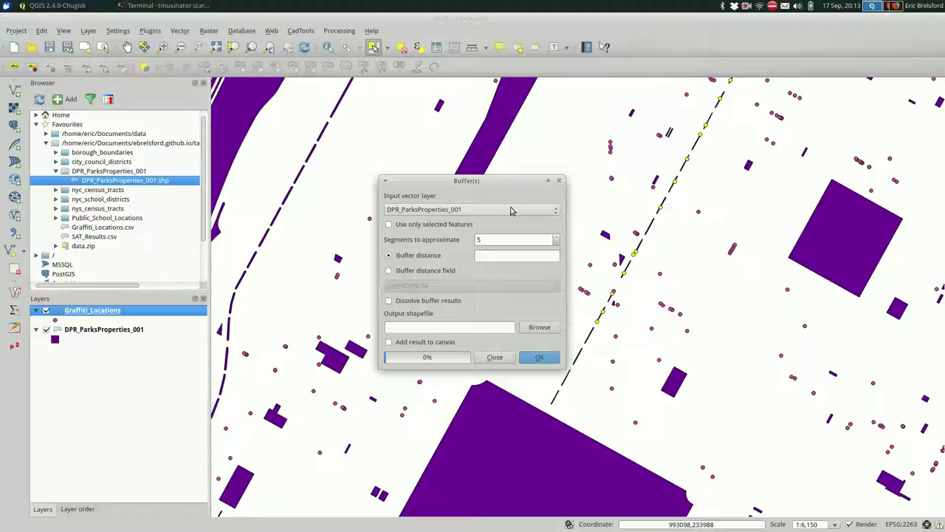
{"action": "left_click", "coordinate": [491, 256]}
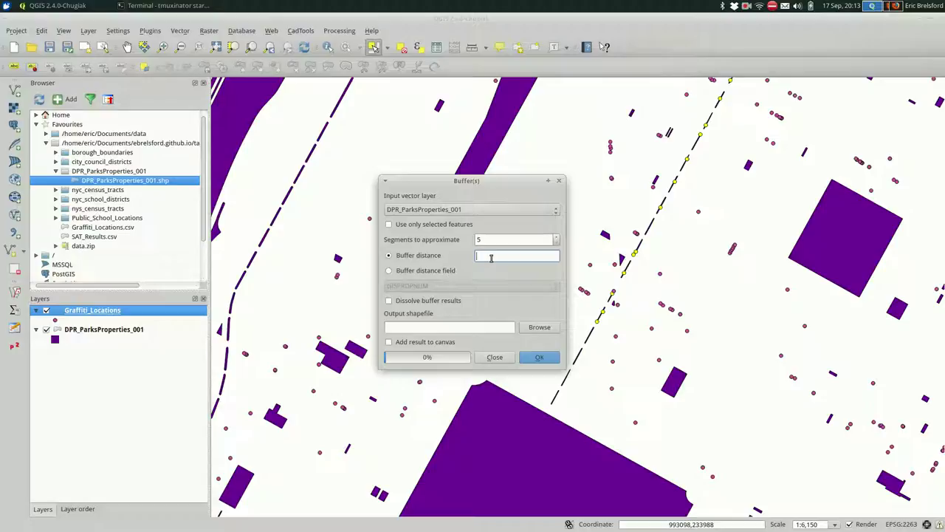
{"action": "type", "text": "50"}
Step: Save the buffer output over the existing parks_buffered.shp and add the result to the map
{"action": "left_click", "coordinate": [540, 327]}
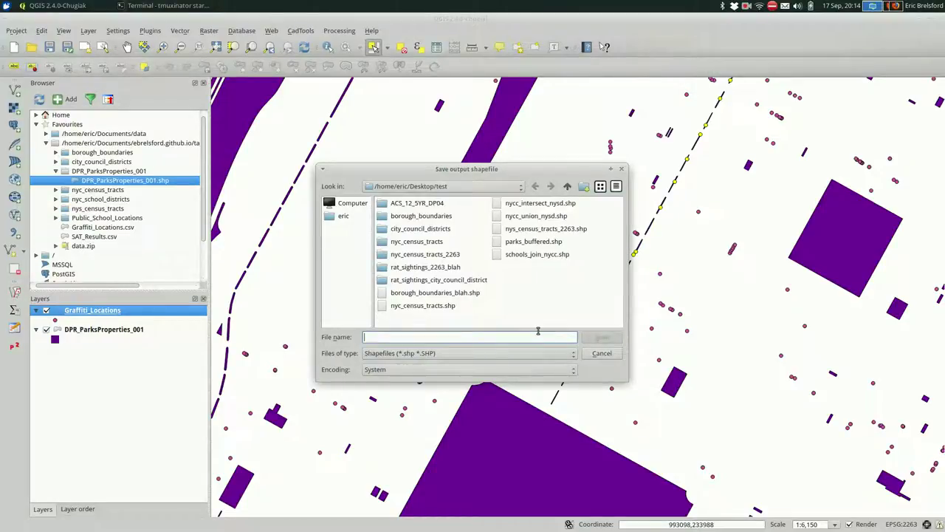
{"action": "left_click", "coordinate": [536, 243]}
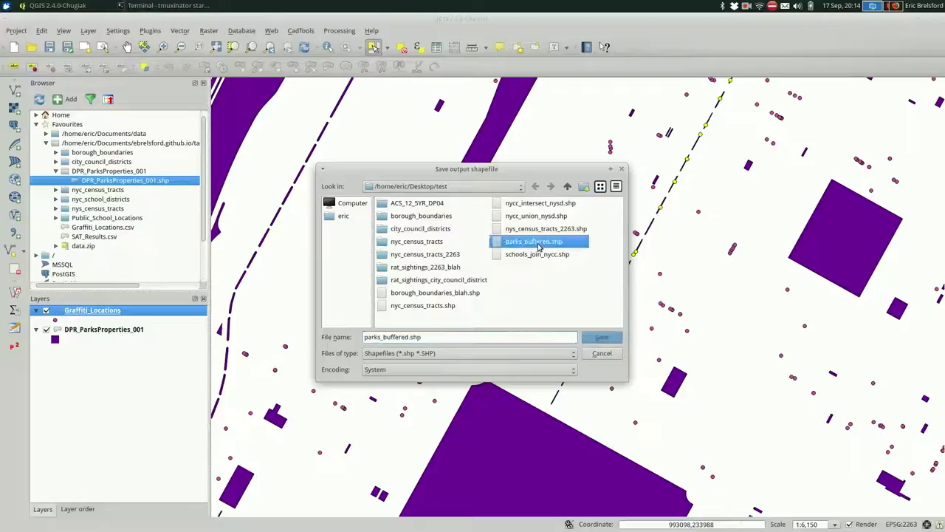
{"action": "left_click", "coordinate": [609, 339]}
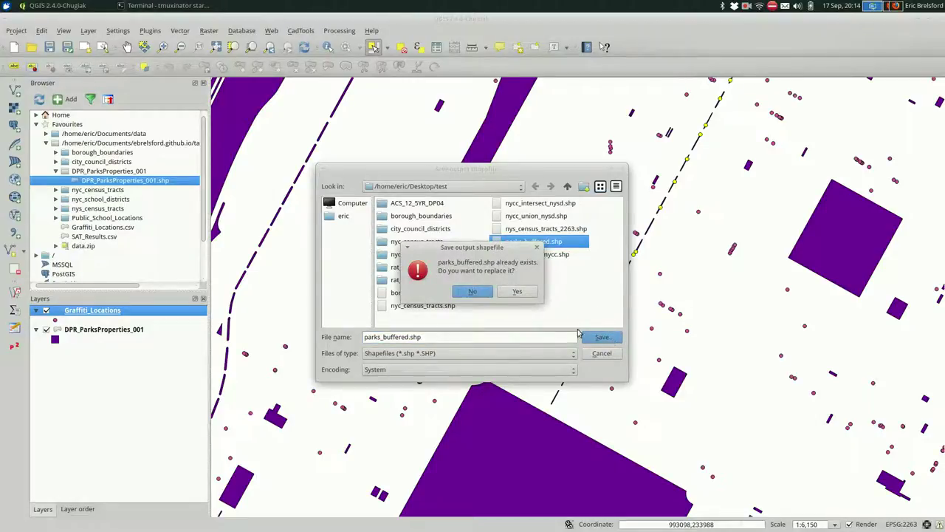
{"action": "left_click", "coordinate": [517, 292]}
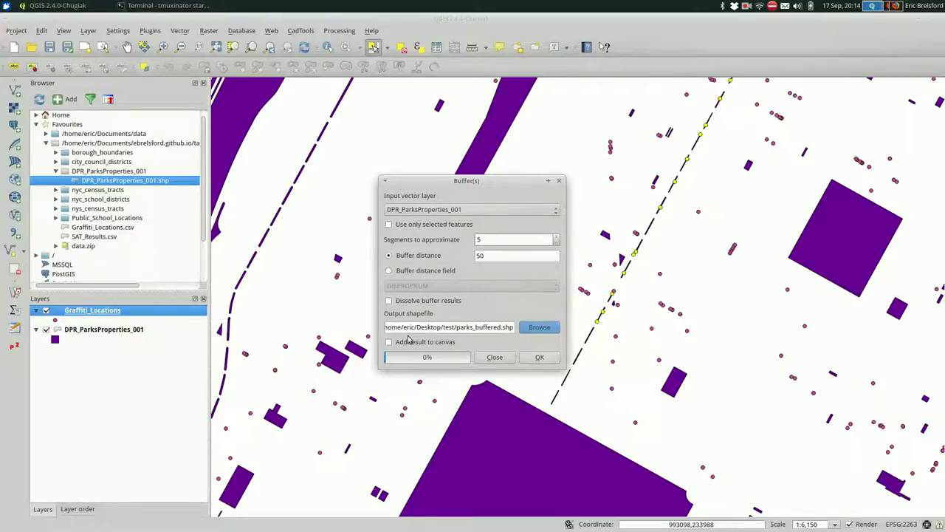
{"action": "left_click", "coordinate": [409, 342]}
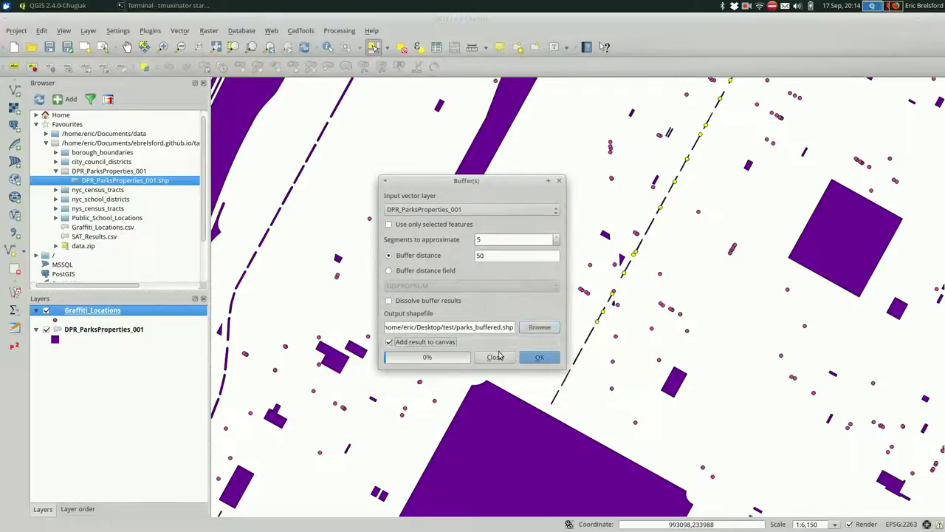
Step: Run the buffer, then move parks_buffered below DPR_ParksProperties_001 so green rings surround purple parks
{"action": "left_click", "coordinate": [540, 358]}
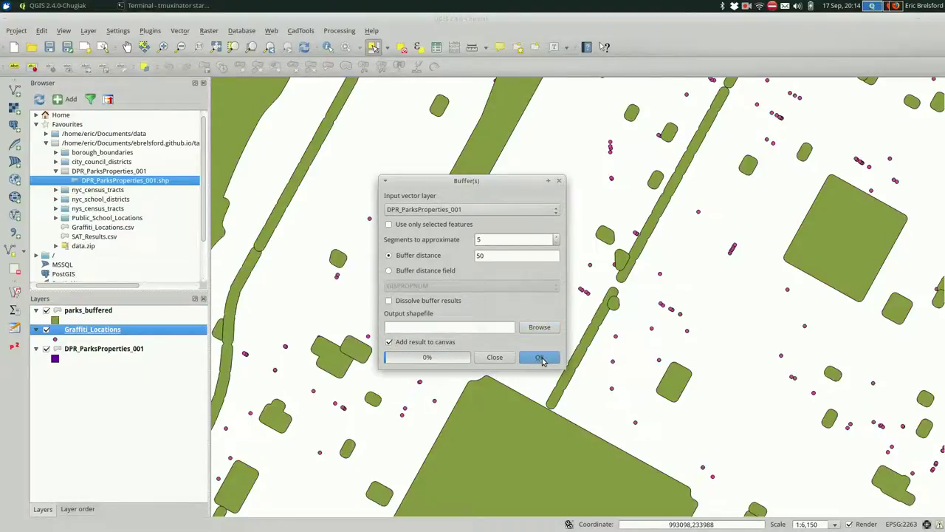
{"action": "left_click", "coordinate": [511, 361]}
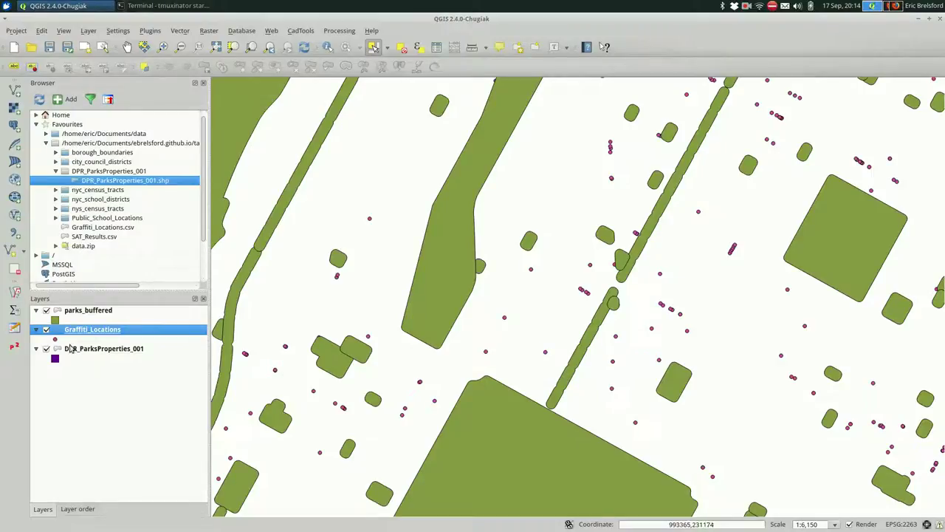
{"action": "left_click_drag", "start_coordinate": [92, 314], "coordinate": [89, 354]}
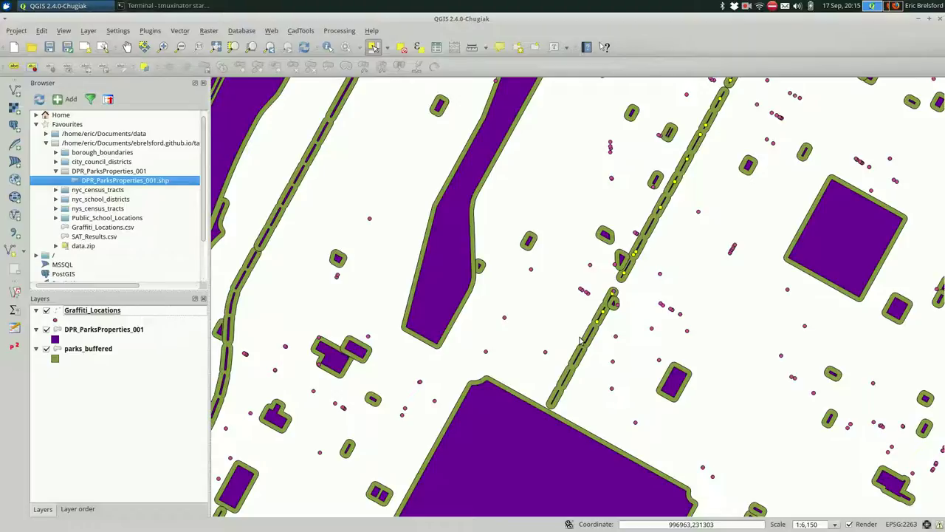
{"action": "scroll", "coordinate": [579, 341], "scroll_direction": "up", "scroll_amount": 1}
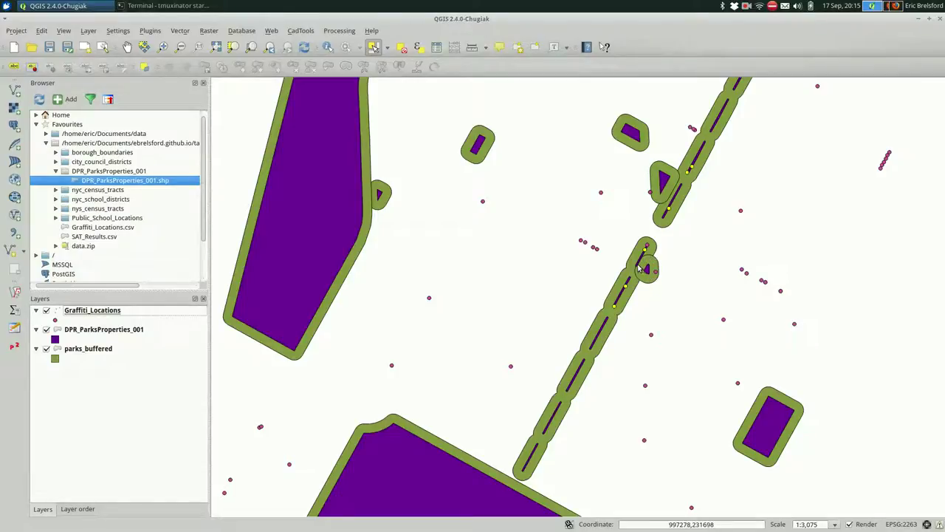
{"action": "scroll", "coordinate": [642, 261], "scroll_direction": "up", "scroll_amount": 2}
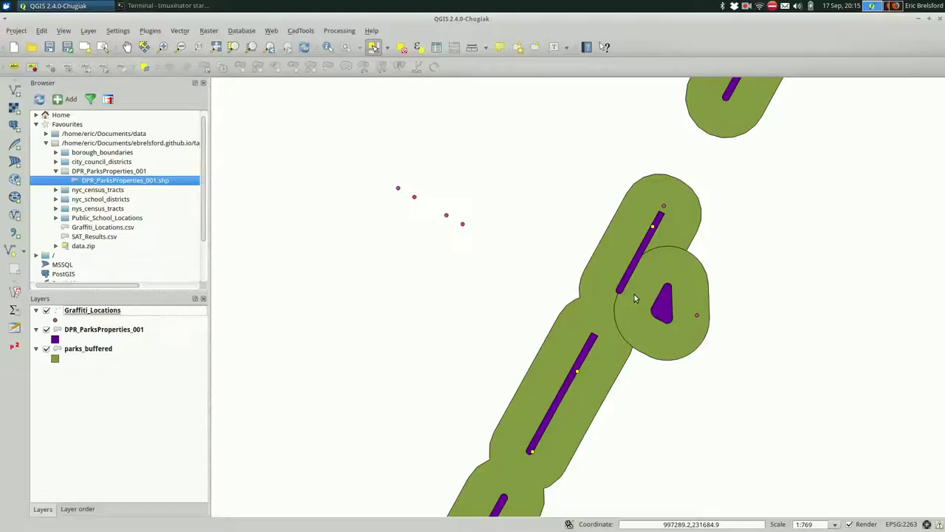
{"action": "scroll", "coordinate": [624, 288], "scroll_direction": "down", "scroll_amount": 1}
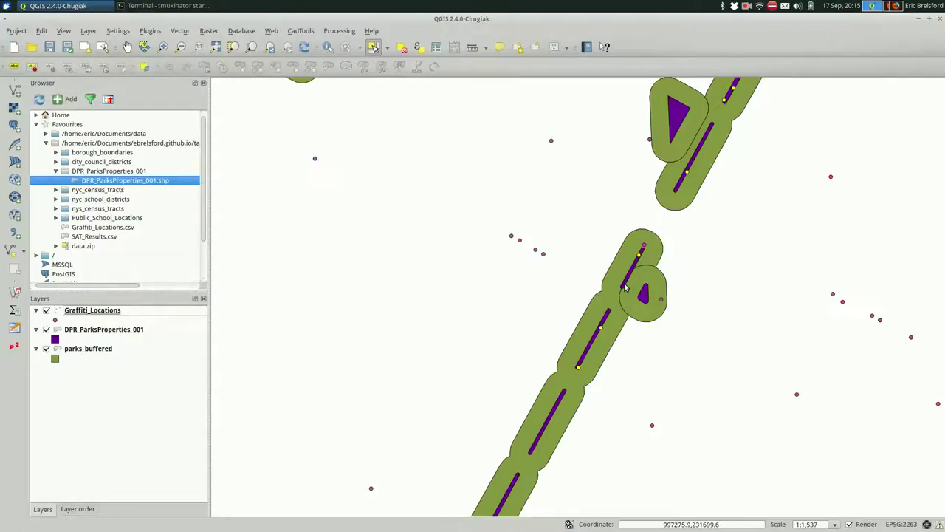
{"action": "scroll", "coordinate": [624, 288], "scroll_direction": "down", "scroll_amount": 2}
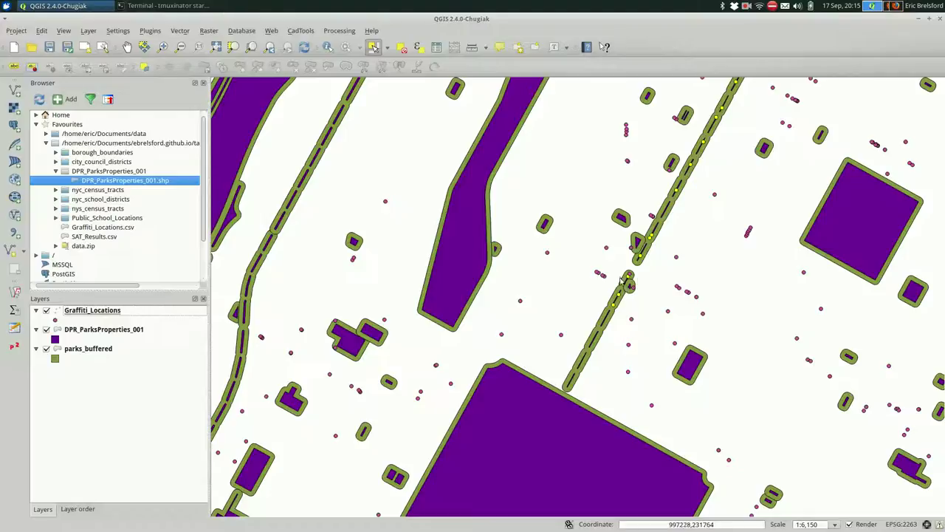
{"action": "scroll", "coordinate": [627, 286], "scroll_direction": "down", "scroll_amount": 1}
{"action": "scroll", "coordinate": [627, 285], "scroll_direction": "up", "scroll_amount": 1}
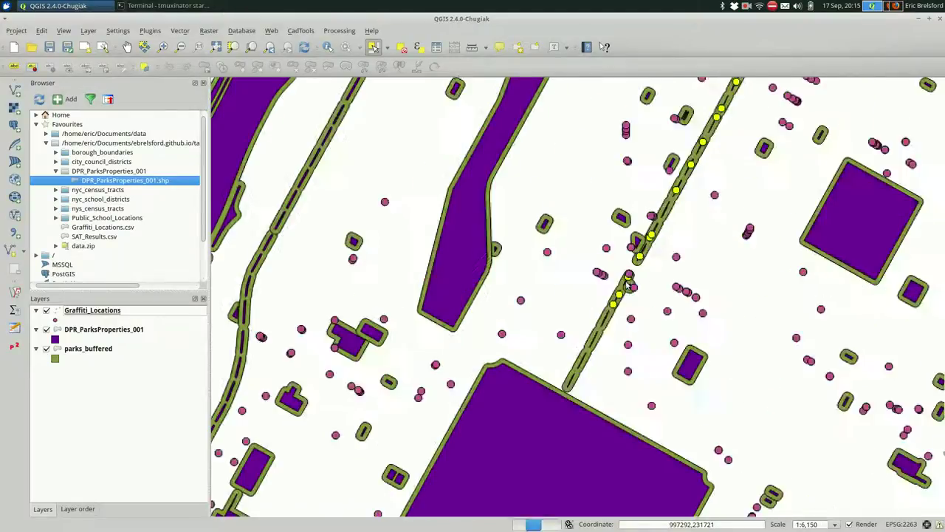
{"action": "left_click", "coordinate": [89, 349]}
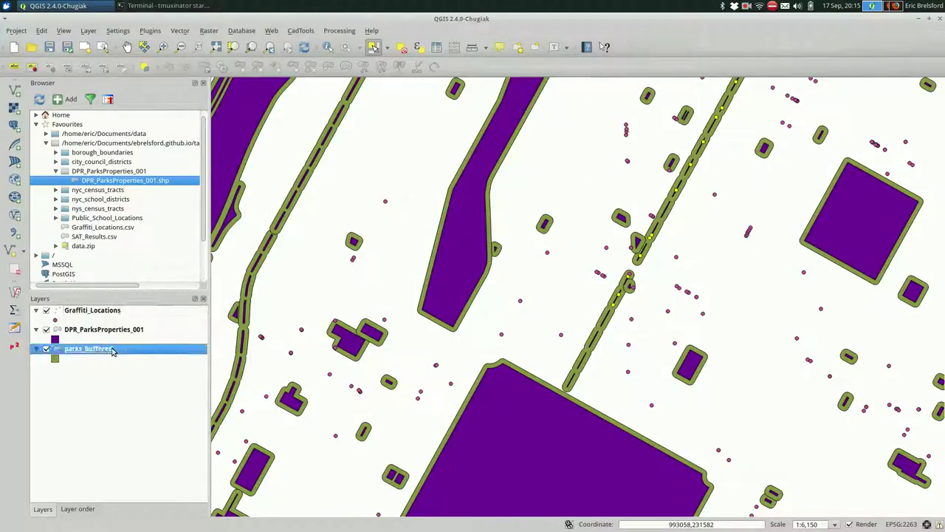
{"action": "left_click", "coordinate": [435, 48]}
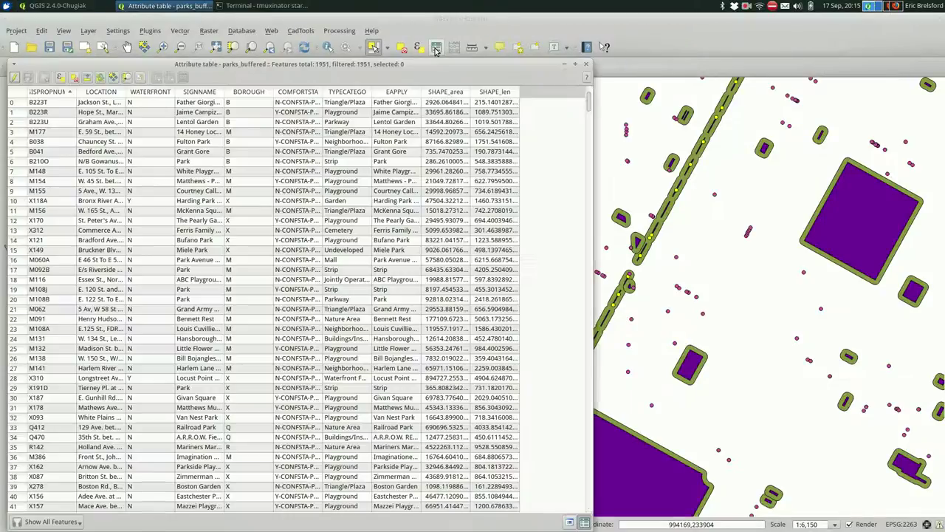
{"action": "scroll", "coordinate": [286, 204], "scroll_direction": "down", "scroll_amount": 20}
{"action": "scroll", "coordinate": [287, 204], "scroll_direction": "down", "scroll_amount": 20}
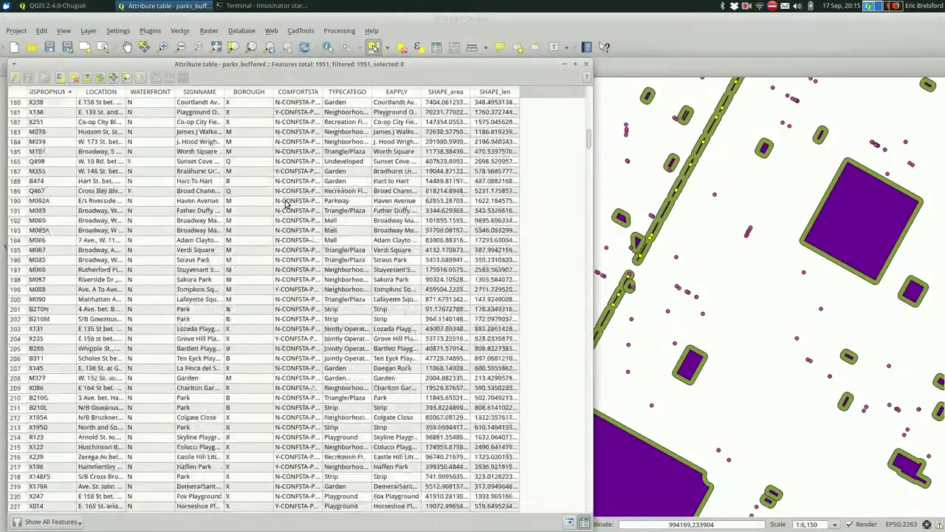
{"action": "scroll", "coordinate": [286, 204], "scroll_direction": "down", "scroll_amount": 9}
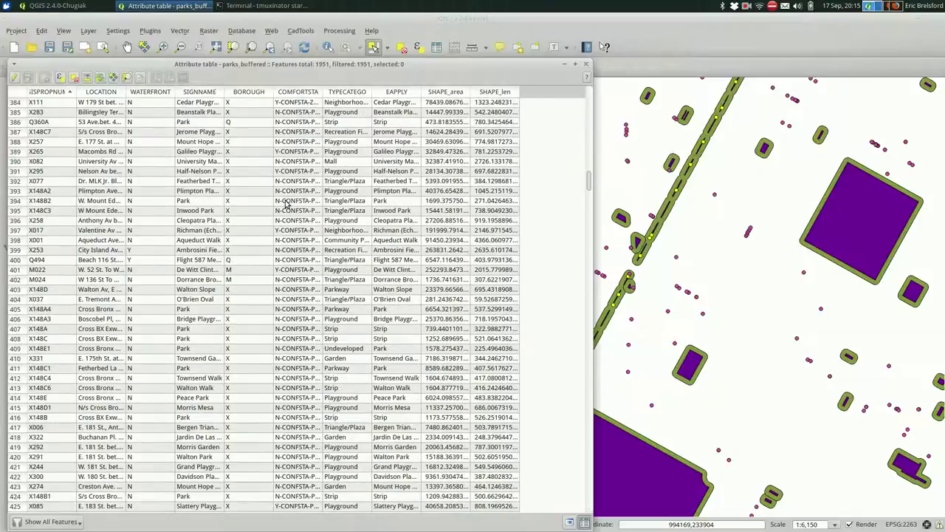
{"action": "key", "text": "Escape"}
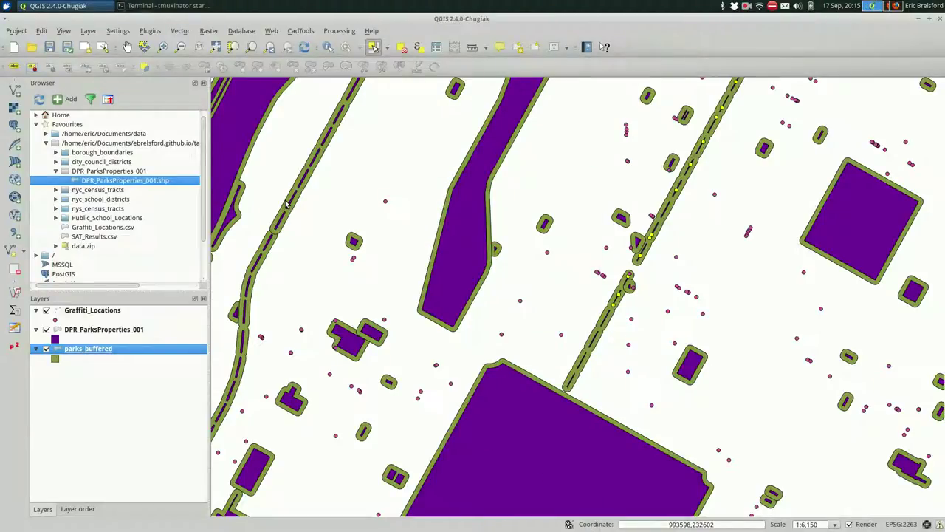
Step: Select Graffiti_Locations features intersecting parks_buffered via Select by location, yielding 336 selected points
{"action": "left_click", "coordinate": [189, 32]}
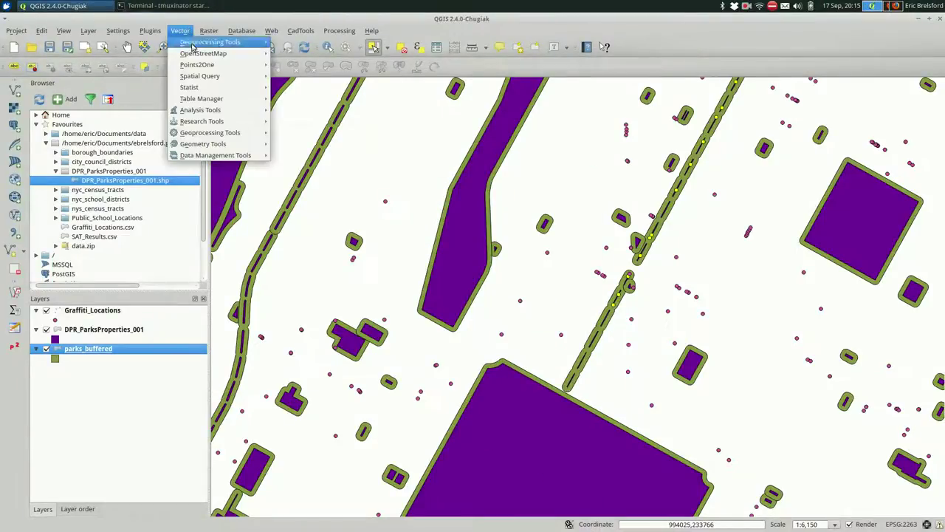
{"action": "mouse_move", "coordinate": [214, 133]}
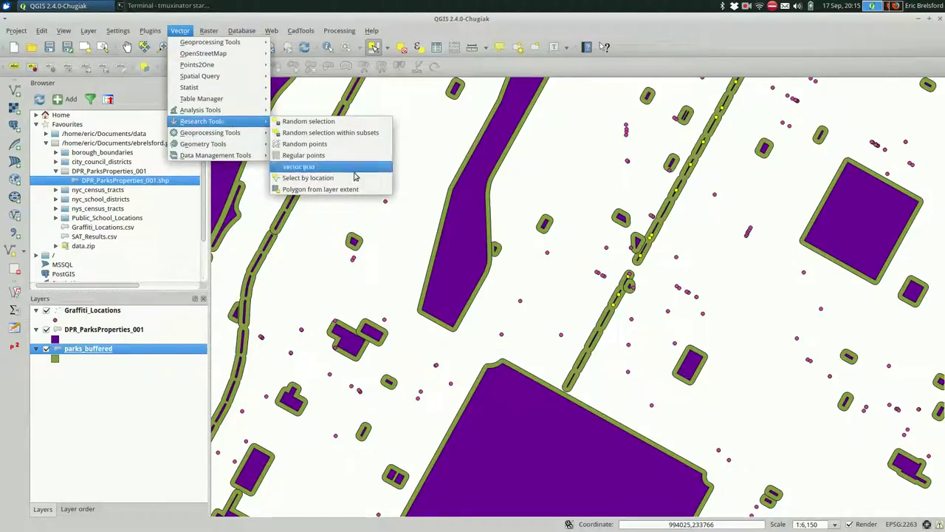
{"action": "left_click", "coordinate": [353, 179]}
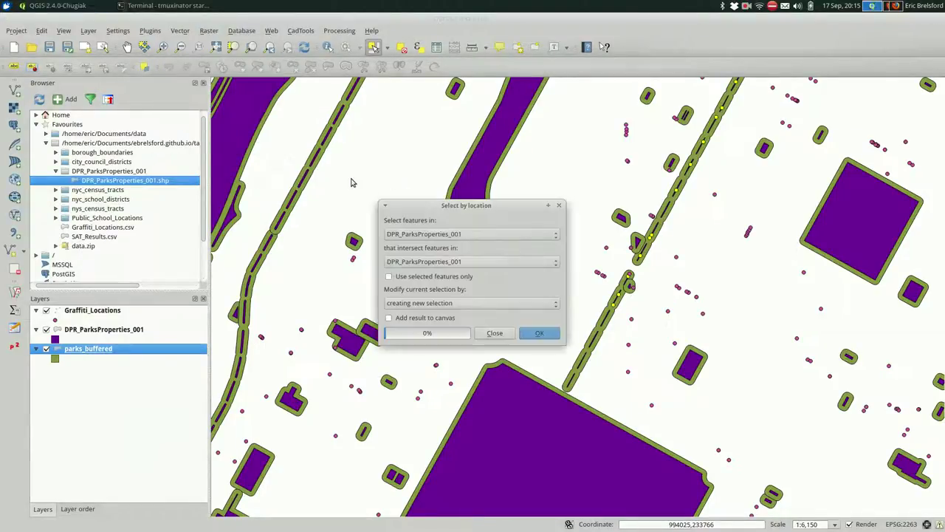
{"action": "left_click", "coordinate": [422, 234]}
{"action": "left_click", "coordinate": [429, 246]}
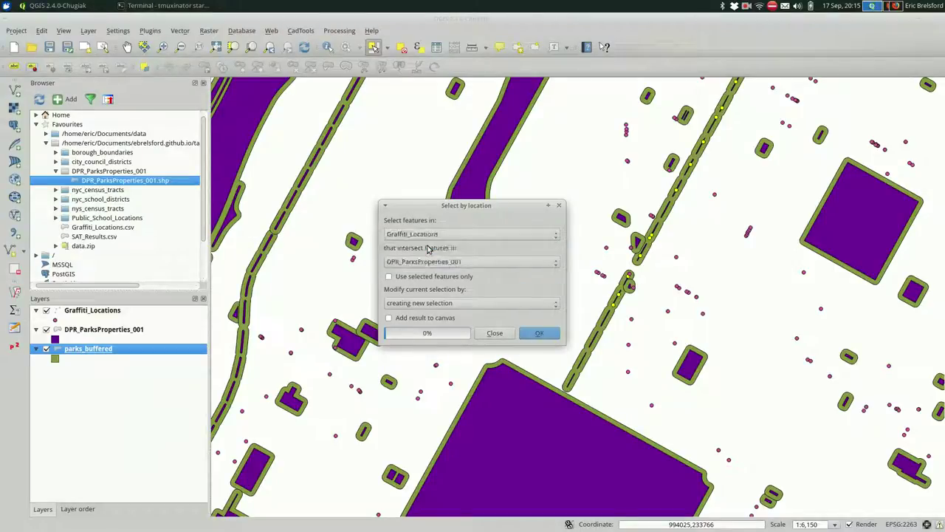
{"action": "left_click", "coordinate": [437, 262]}
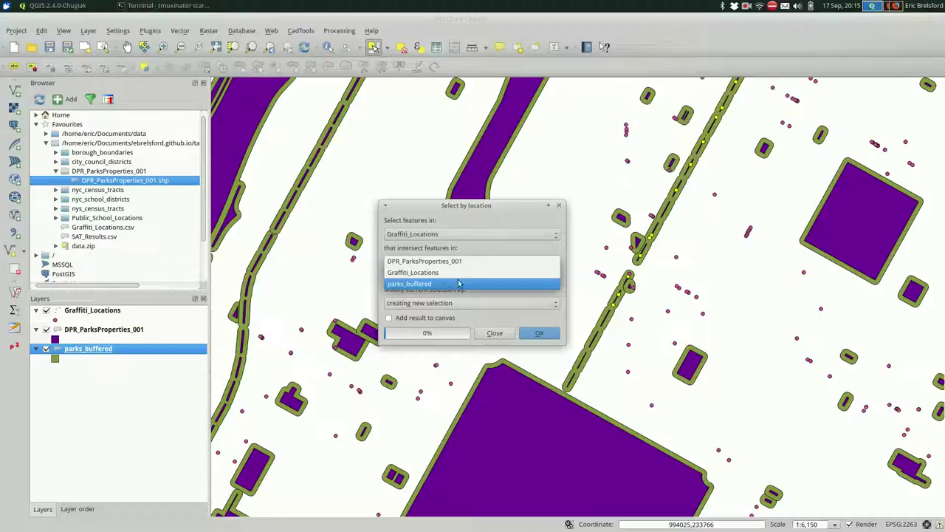
{"action": "left_click", "coordinate": [450, 285]}
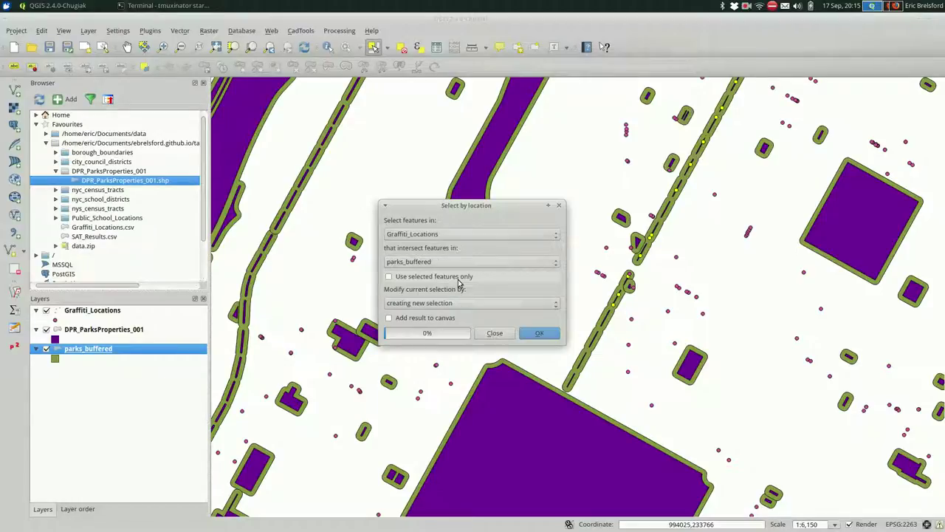
{"action": "left_click", "coordinate": [552, 336]}
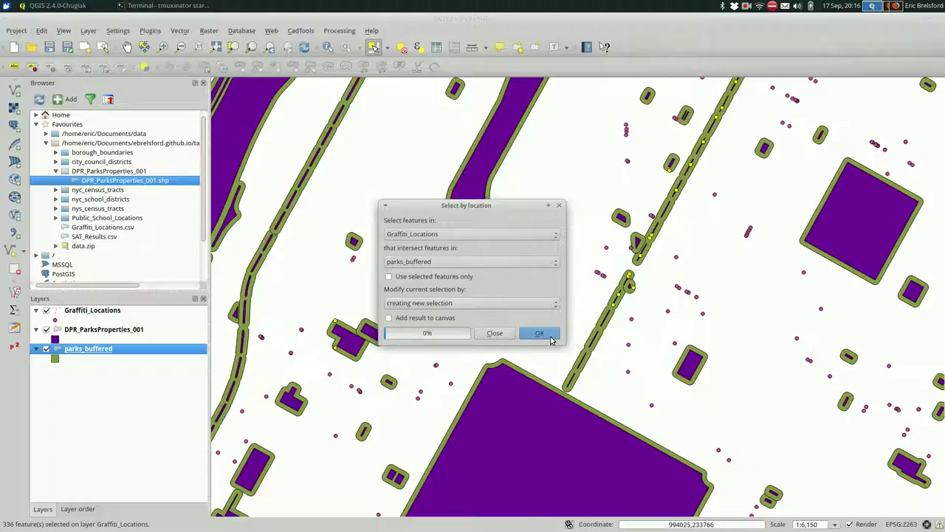
Step: Close Select by location and zoom around the map to inspect the 336 yellow graffiti points
{"action": "left_click", "coordinate": [495, 334]}
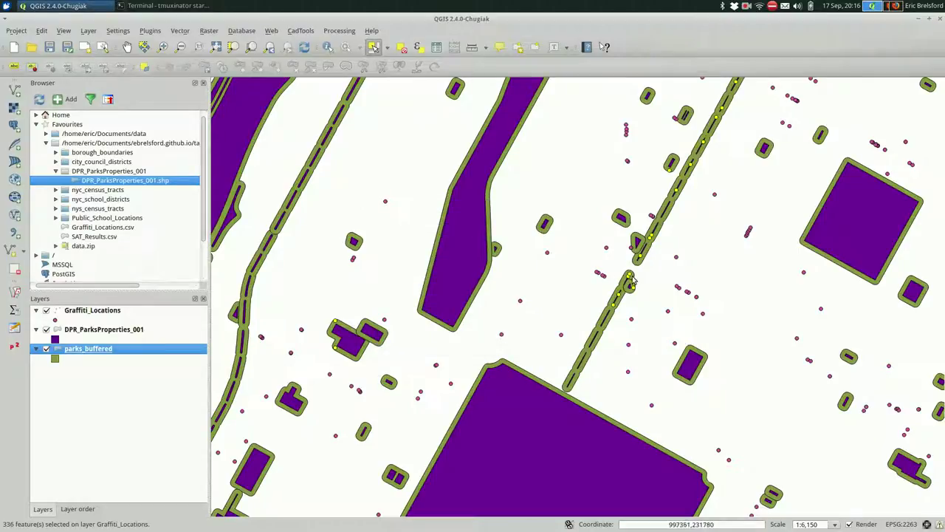
{"action": "scroll", "coordinate": [632, 278], "scroll_direction": "up", "scroll_amount": 1}
{"action": "scroll", "coordinate": [632, 278], "scroll_direction": "up", "scroll_amount": 3}
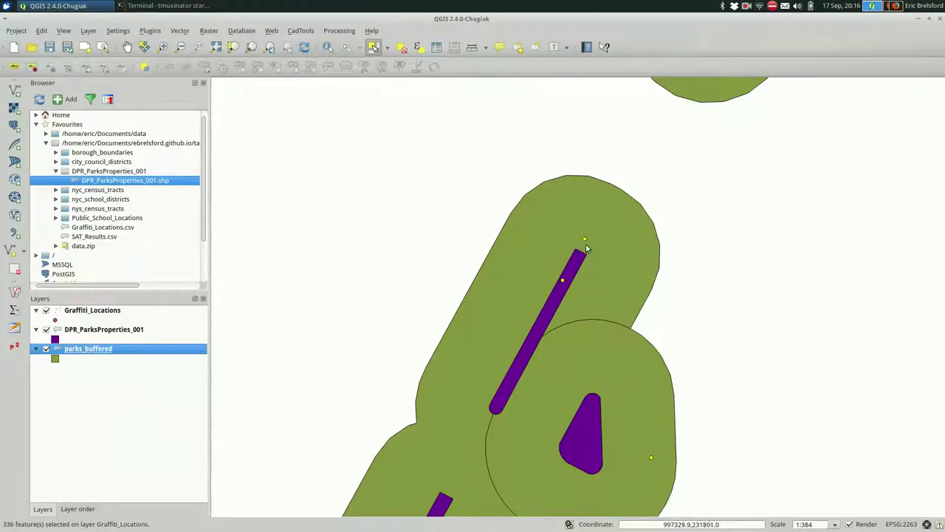
{"action": "scroll", "coordinate": [587, 238], "scroll_direction": "down", "scroll_amount": 2}
{"action": "scroll", "coordinate": [586, 238], "scroll_direction": "down", "scroll_amount": 5}
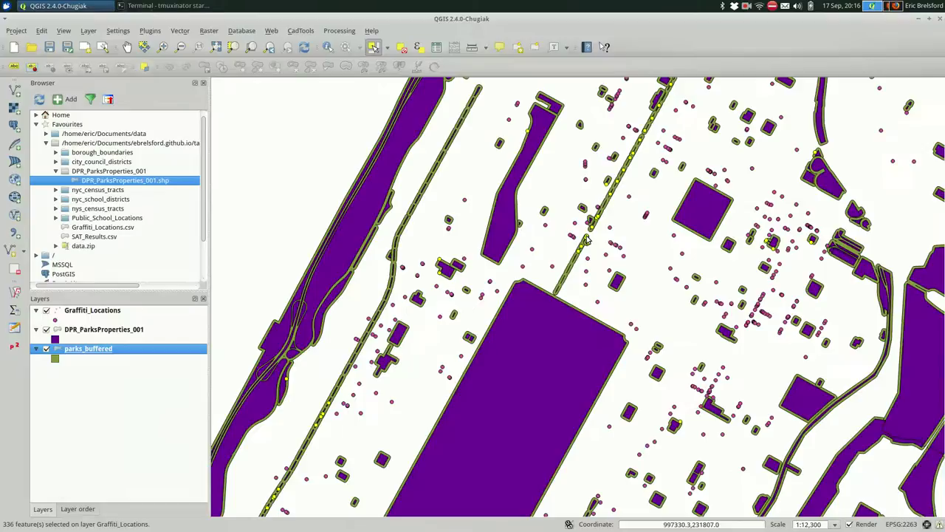
{"action": "scroll", "coordinate": [586, 238], "scroll_direction": "down", "scroll_amount": 2}
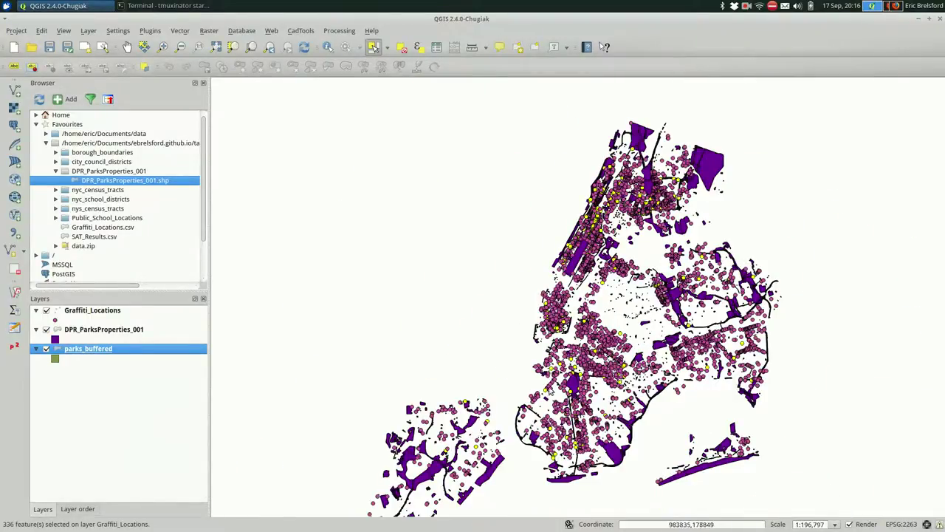
{"action": "scroll", "coordinate": [566, 387], "scroll_direction": "up", "scroll_amount": 1}
{"action": "scroll", "coordinate": [568, 387], "scroll_direction": "up", "scroll_amount": 2}
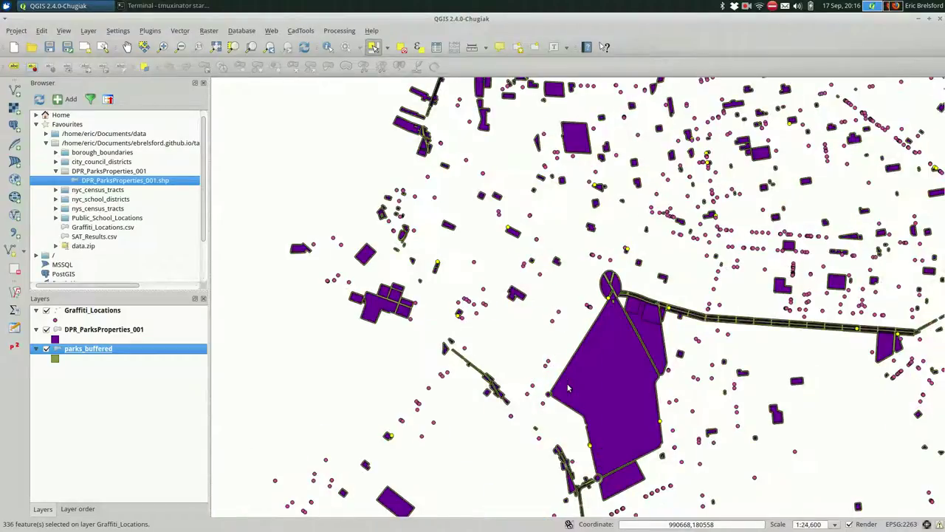
{"action": "scroll", "coordinate": [581, 462], "scroll_direction": "up", "scroll_amount": 2}
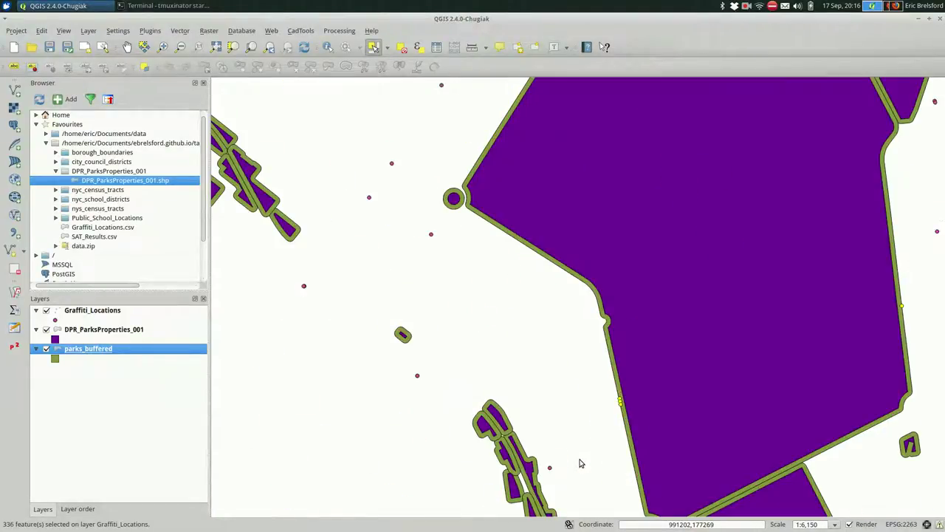
{"action": "scroll", "coordinate": [580, 462], "scroll_direction": "down", "scroll_amount": 2}
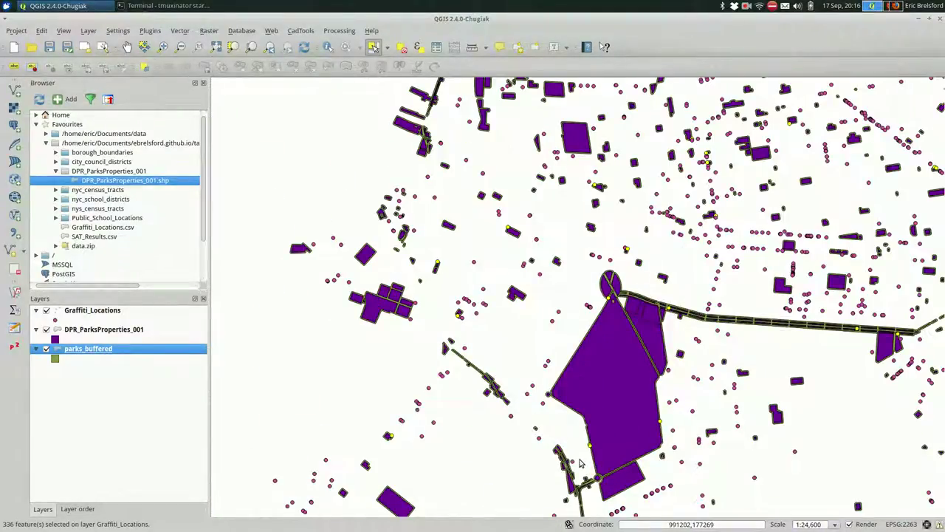
{"action": "scroll", "coordinate": [580, 462], "scroll_direction": "down", "scroll_amount": 2}
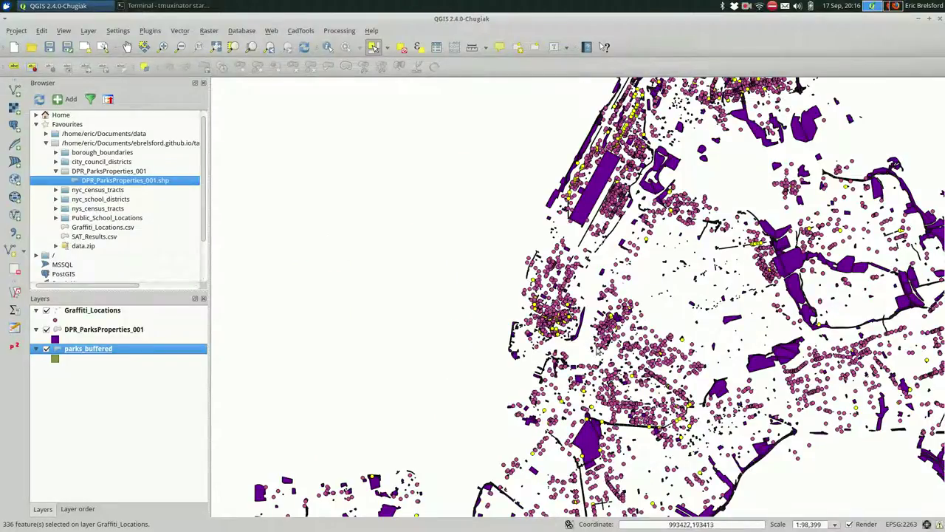